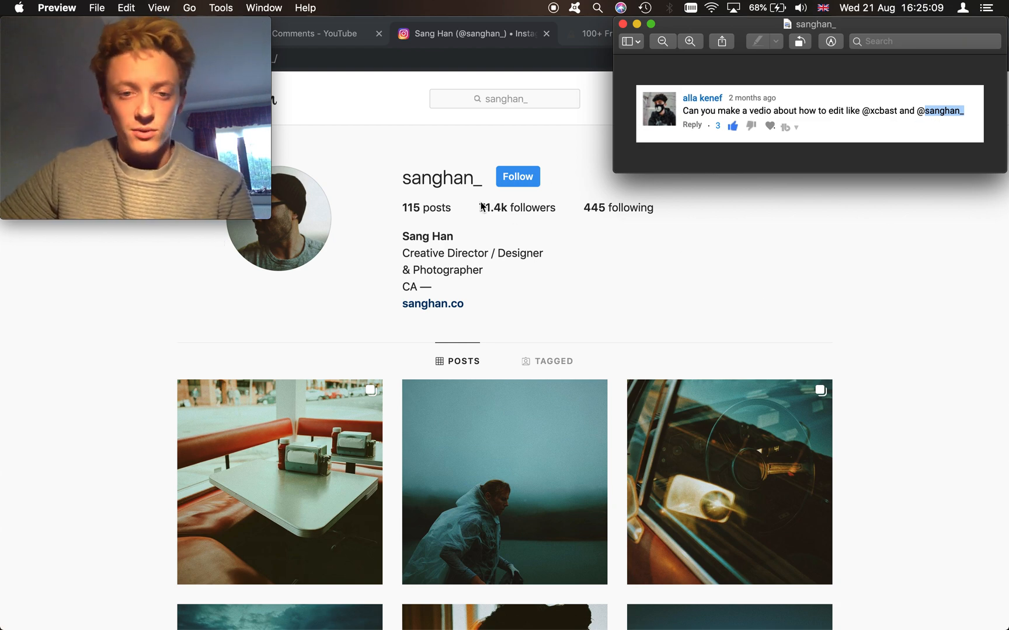
# - Browse the photographer's Instagram posts and examine the colours and tones of the photos as an editing reference
pyautogui.scroll(-12, 629, 234)
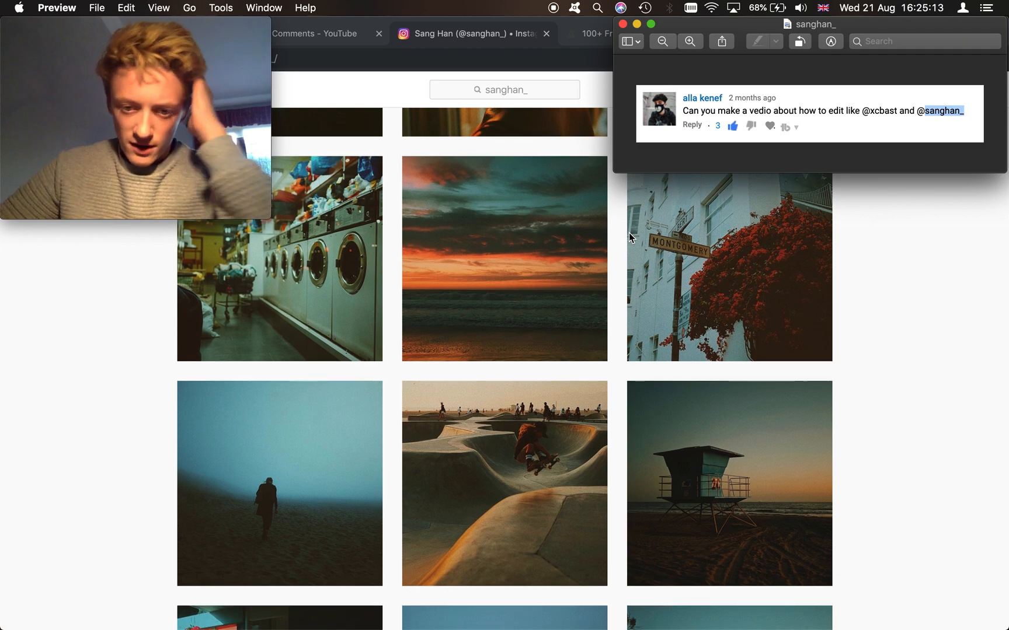
pyautogui.scroll(2, 629, 232)
pyautogui.scroll(15, 629, 232)
pyautogui.scroll(-4, 628, 232)
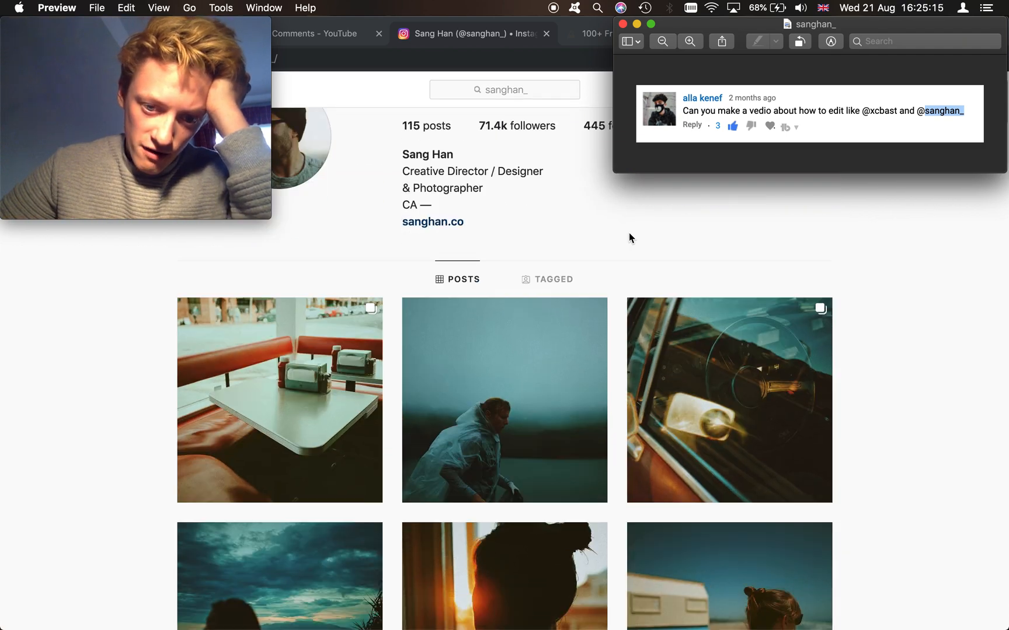
pyautogui.scroll(-2, 629, 233)
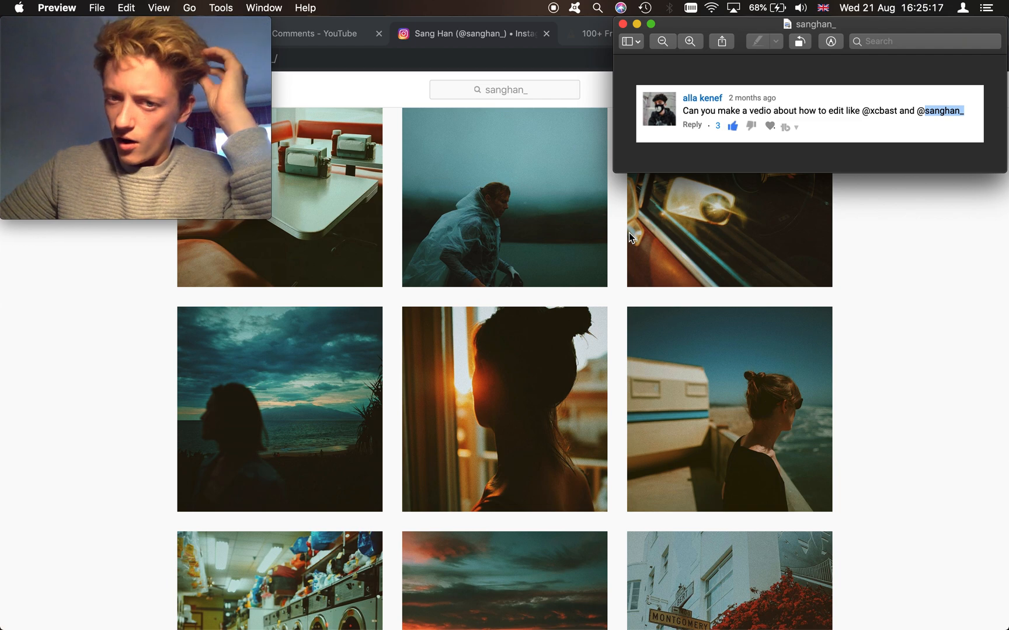
pyautogui.scroll(-2, 629, 232)
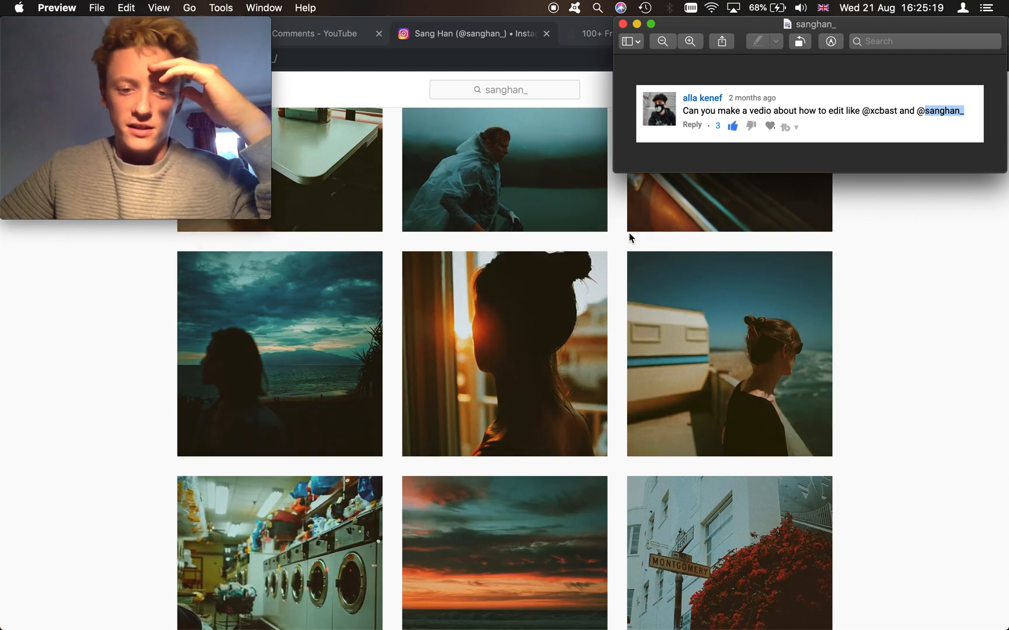
pyautogui.scroll(-5, 629, 232)
pyautogui.scroll(-10, 629, 232)
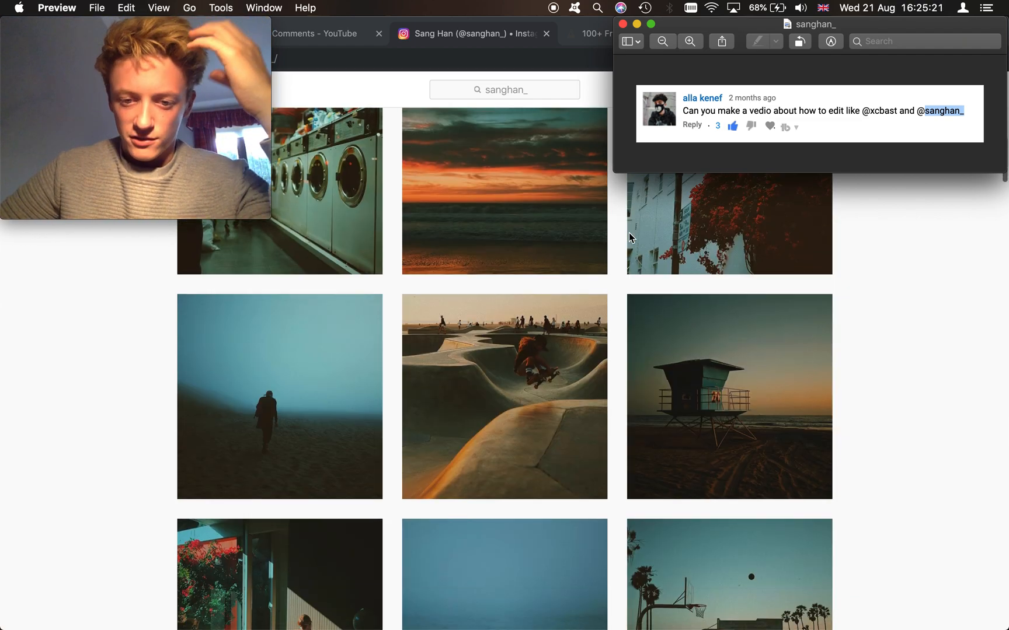
pyautogui.scroll(-2, 629, 232)
pyautogui.scroll(-2, 327, 251)
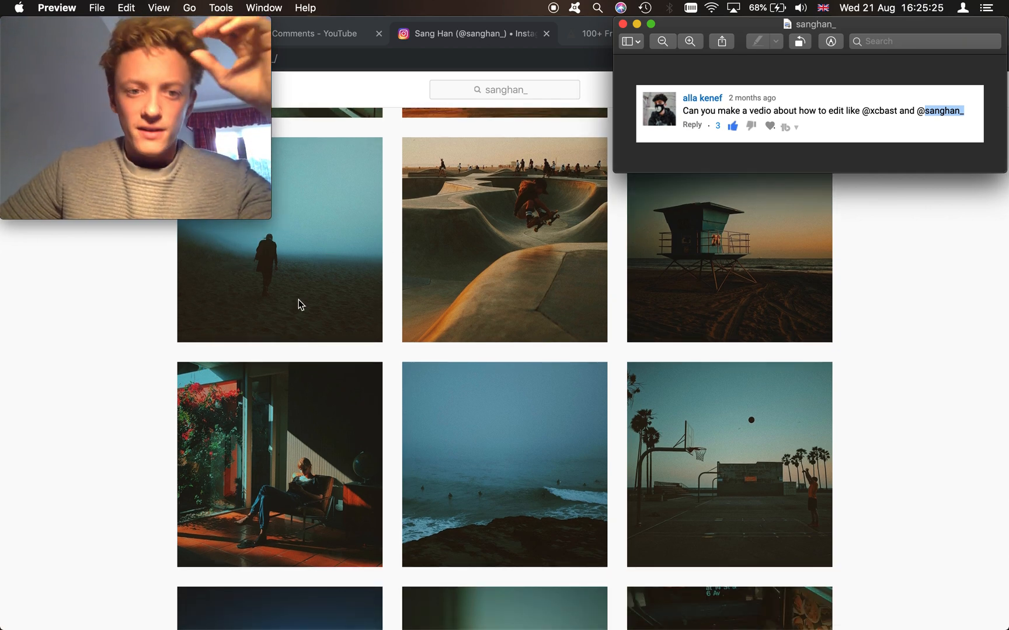
pyautogui.scroll(-3, 299, 304)
pyautogui.scroll(-6, 420, 374)
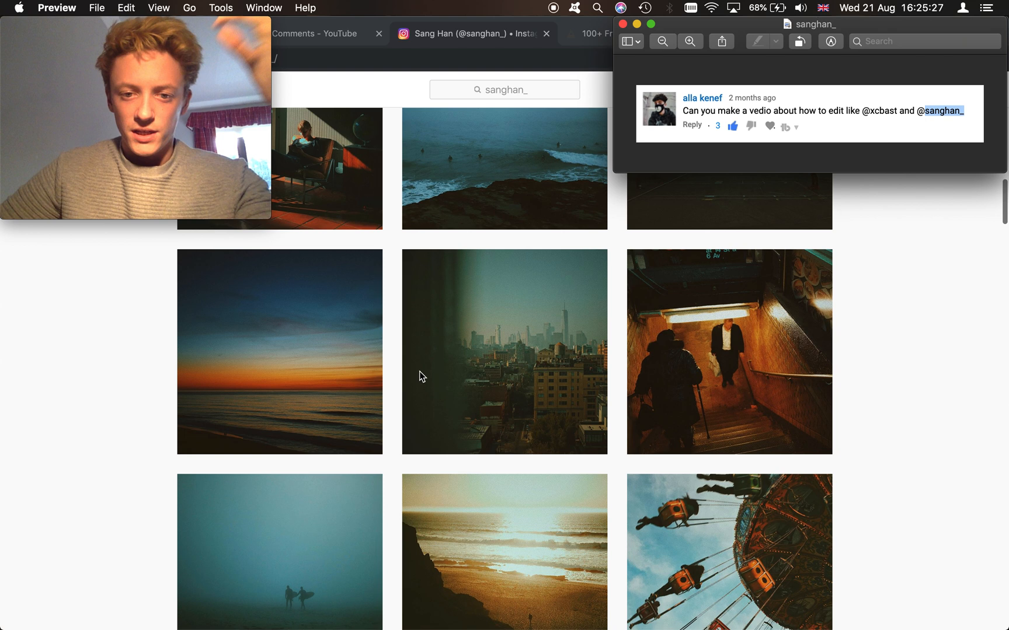
pyautogui.scroll(-2, 503, 379)
# - Switch to Lightroom Classic and view the unedited foggy tree photo in the Develop module
pyautogui.press('super+Tab')
pyautogui.press('super+Tab')
pyautogui.press('super+Tab')
pyautogui.press('super+Tab')
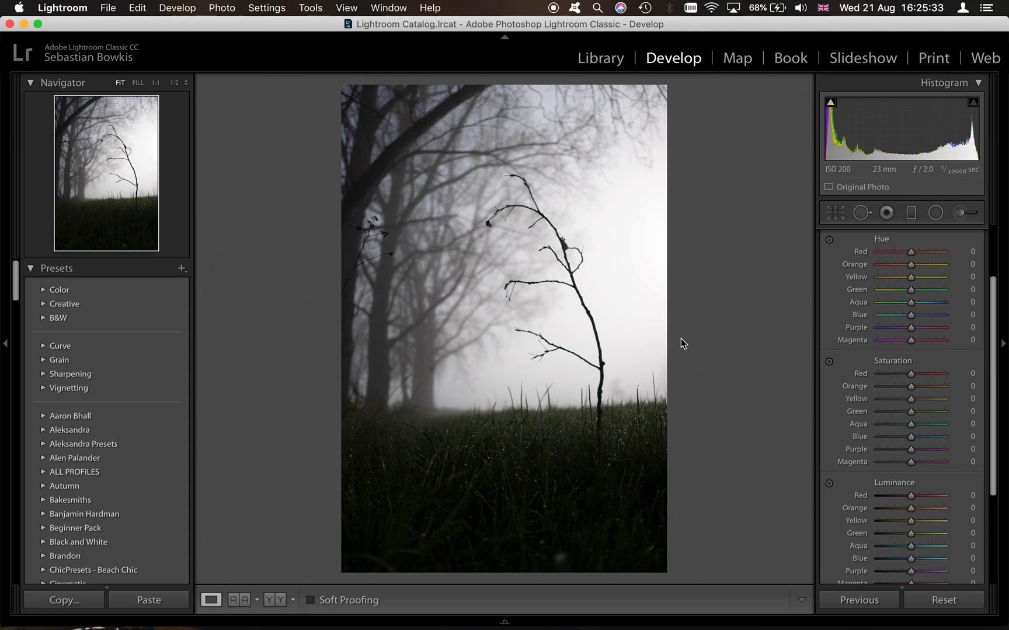
pyautogui.press('super+Tab')
pyautogui.press('super+Tab')
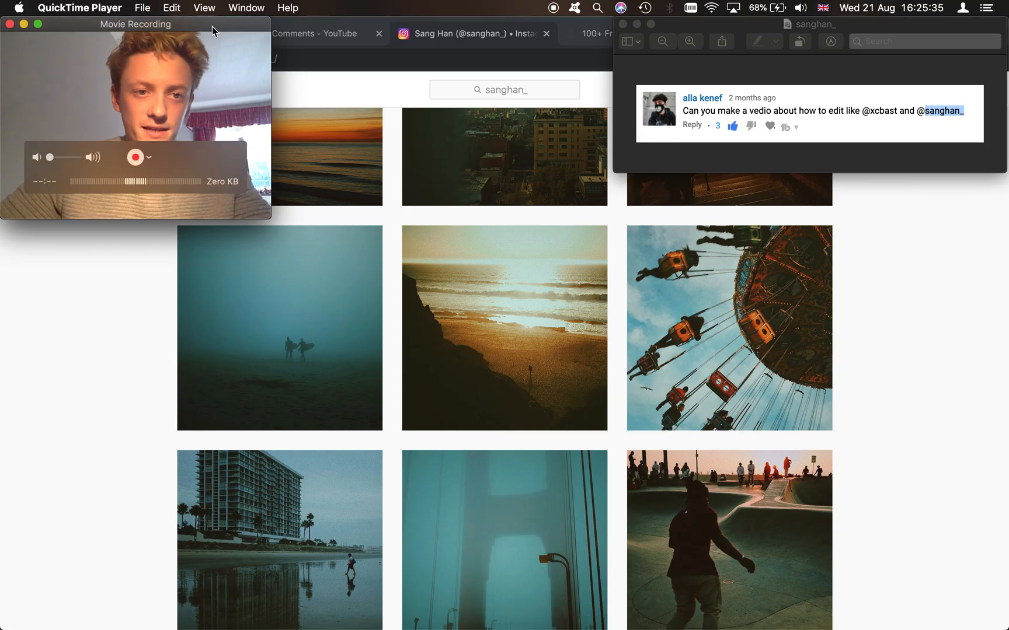
pyautogui.press('super+Tab')
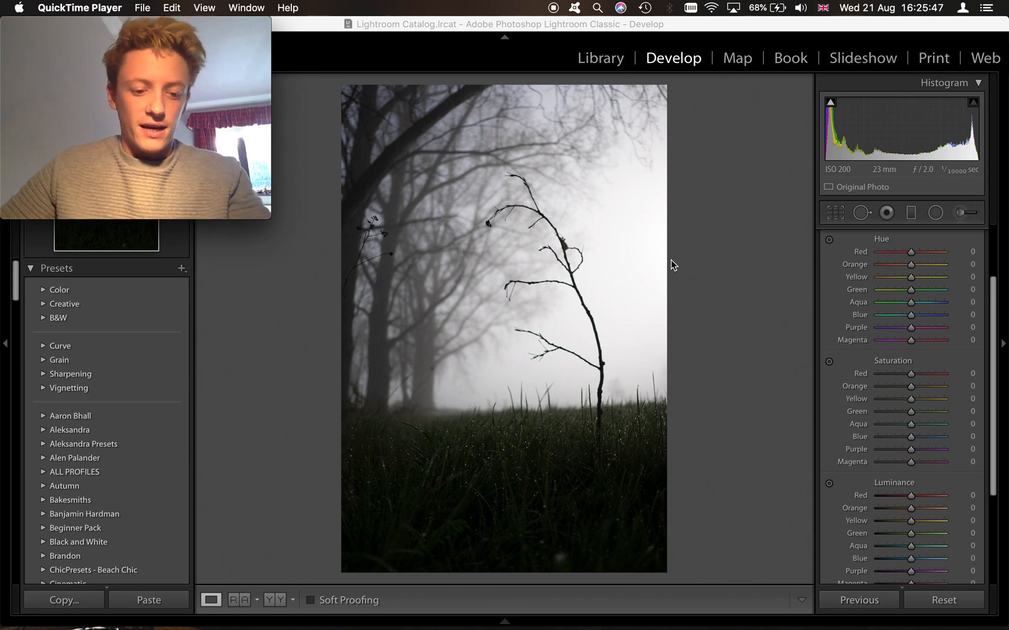
pyautogui.press('super+Tab')
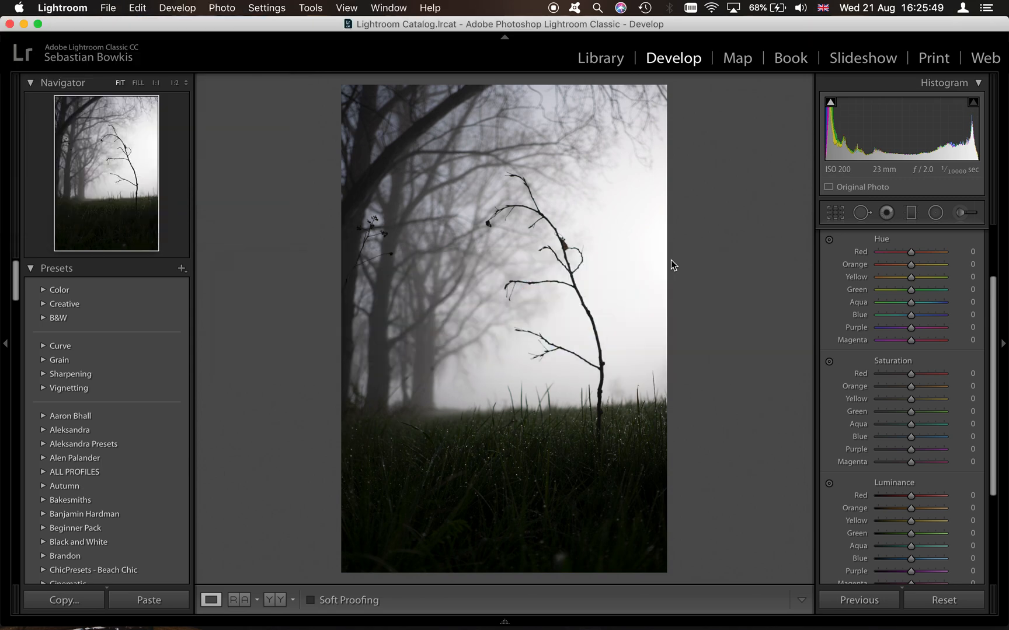
# - Return to Chrome and open the Instagram post of two surfers in teal fog as the reference image
pyautogui.press('super+Tab')
pyautogui.press('super+Tab')
pyautogui.press('super+Tab')
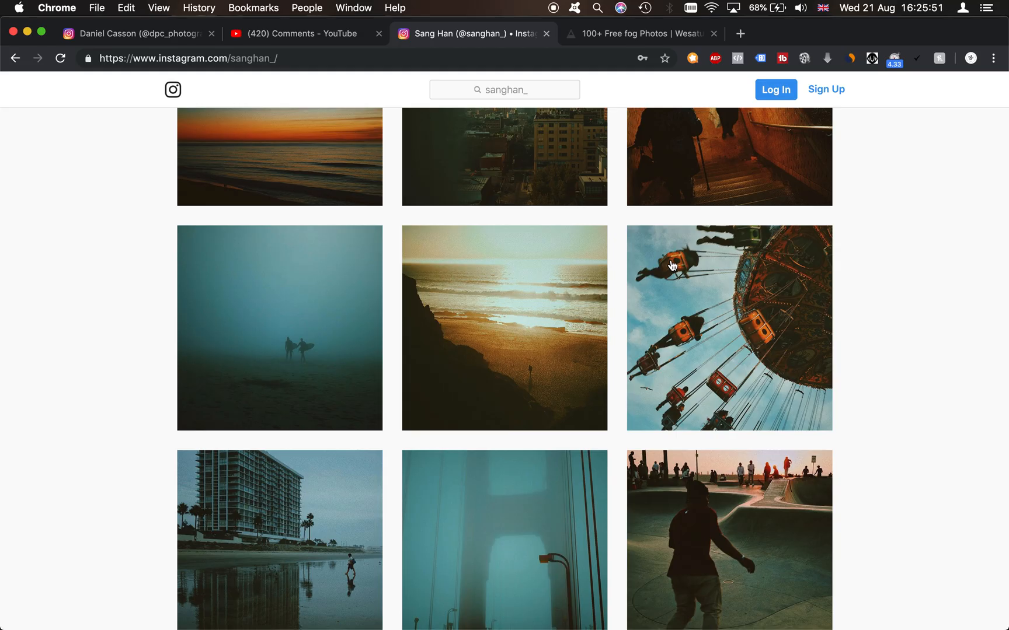
pyautogui.click(236, 349)
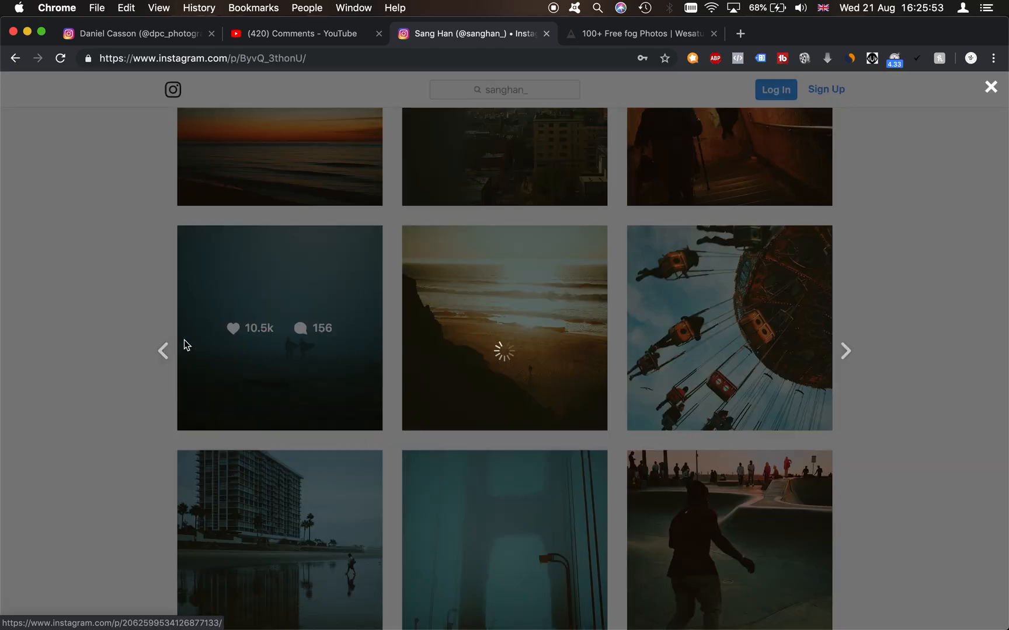
# - Switch to Lightroom and, in the Basic adjustments, set Highlights to −31 and Shadows to +47
pyautogui.press('super+Tab')
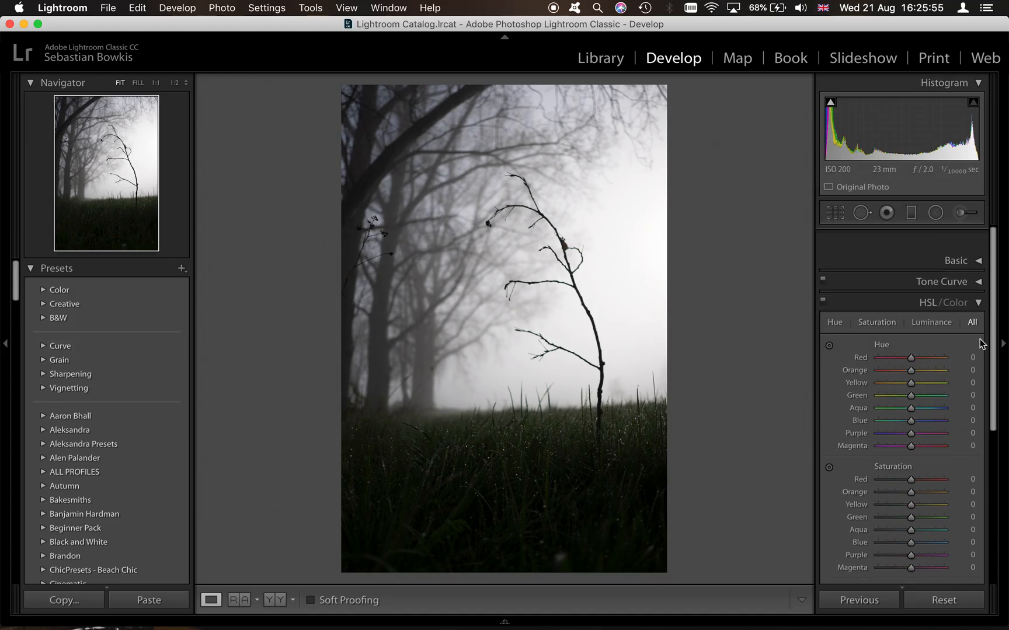
pyautogui.click(943, 238)
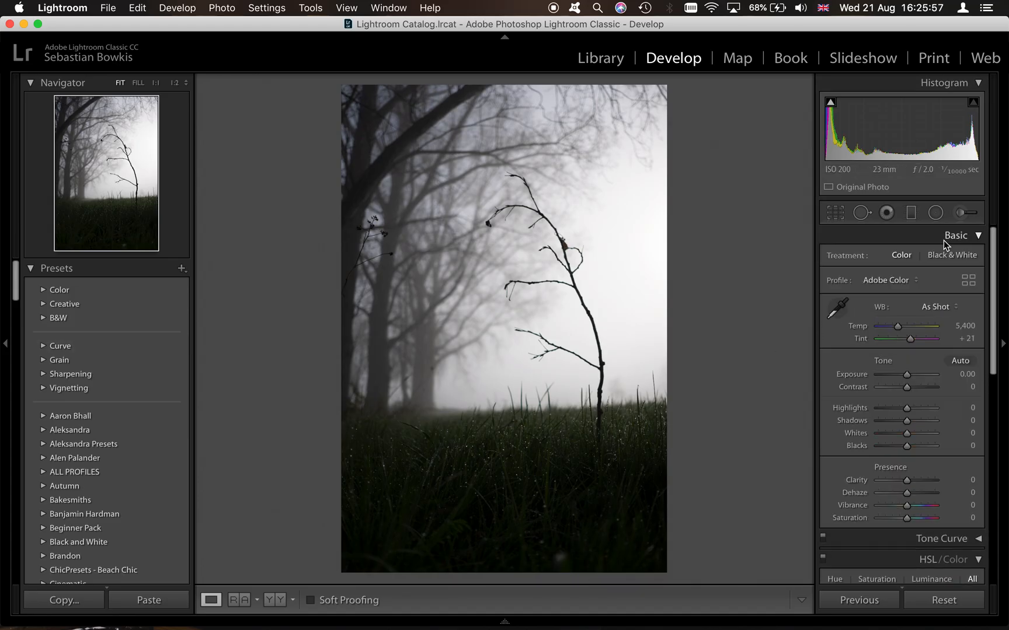
pyautogui.press('super+Tab')
pyautogui.press('super+Tab')
pyautogui.moveTo(907, 411)
pyautogui.mouseDown()
pyautogui.moveTo(897, 412)
pyautogui.moveTo(920, 421)
pyautogui.mouseUp()
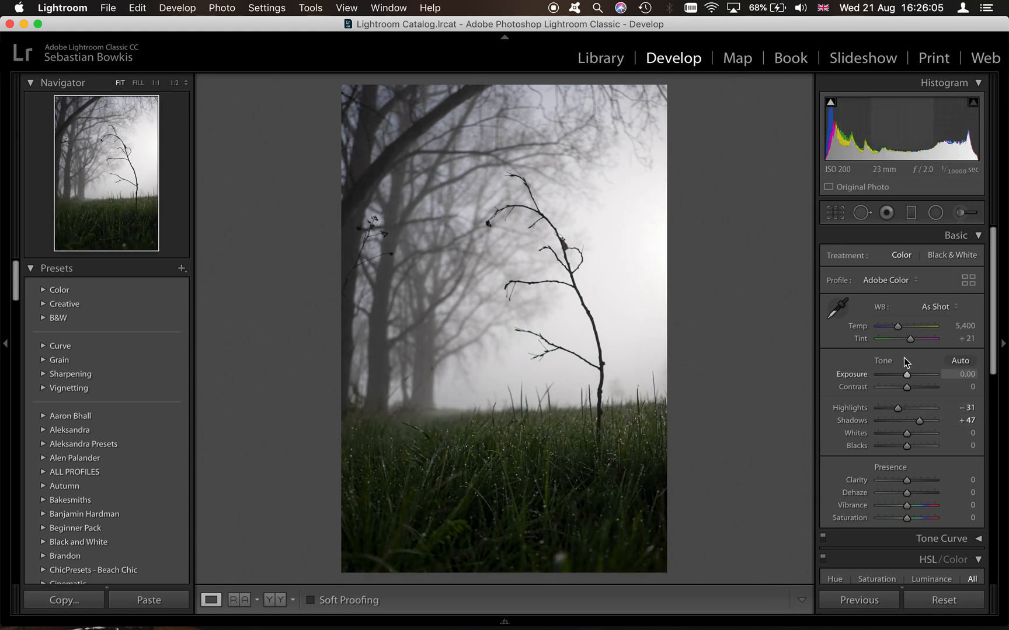
# - Cool the white balance temperature to 3,864 and set Contrast to +19
pyautogui.moveTo(897, 326); pyautogui.dragTo(889, 328)
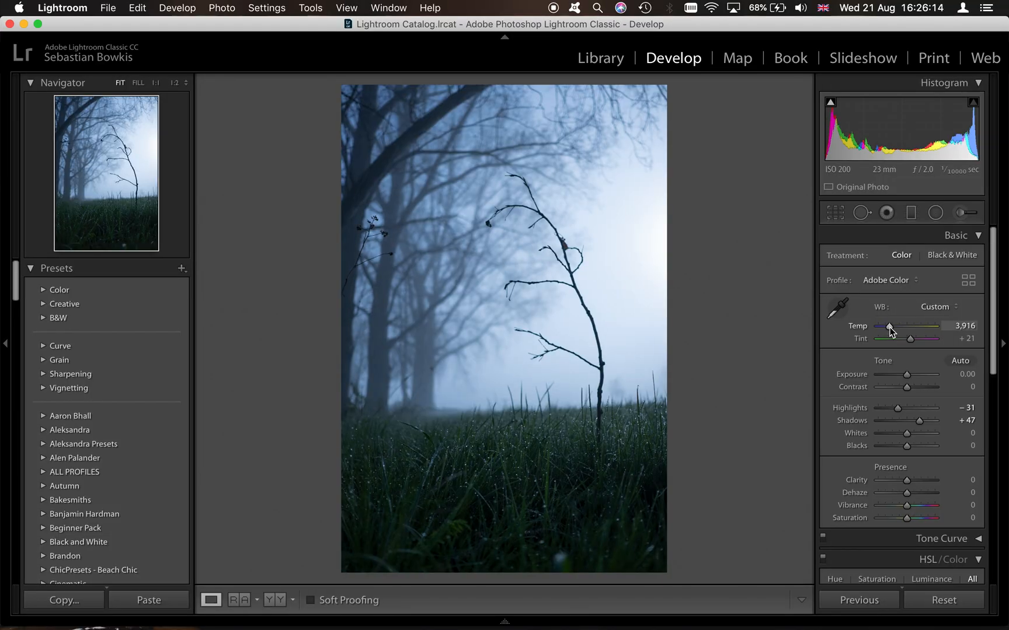
pyautogui.moveTo(890, 330); pyautogui.dragTo(889, 329)
pyautogui.moveTo(906, 387); pyautogui.dragTo(911, 389)
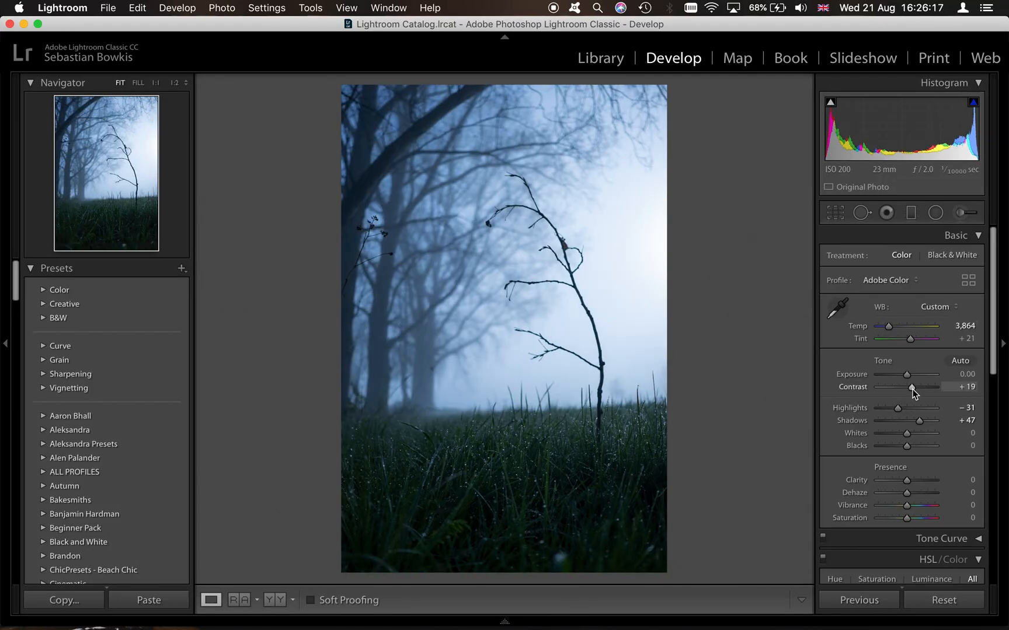
# - Set Whites to −32 and Blacks to +28, comparing the photo with the surfers reference post
pyautogui.press('super+Tab')
pyautogui.press('super+Tab')
pyautogui.scroll(-2, 913, 392)
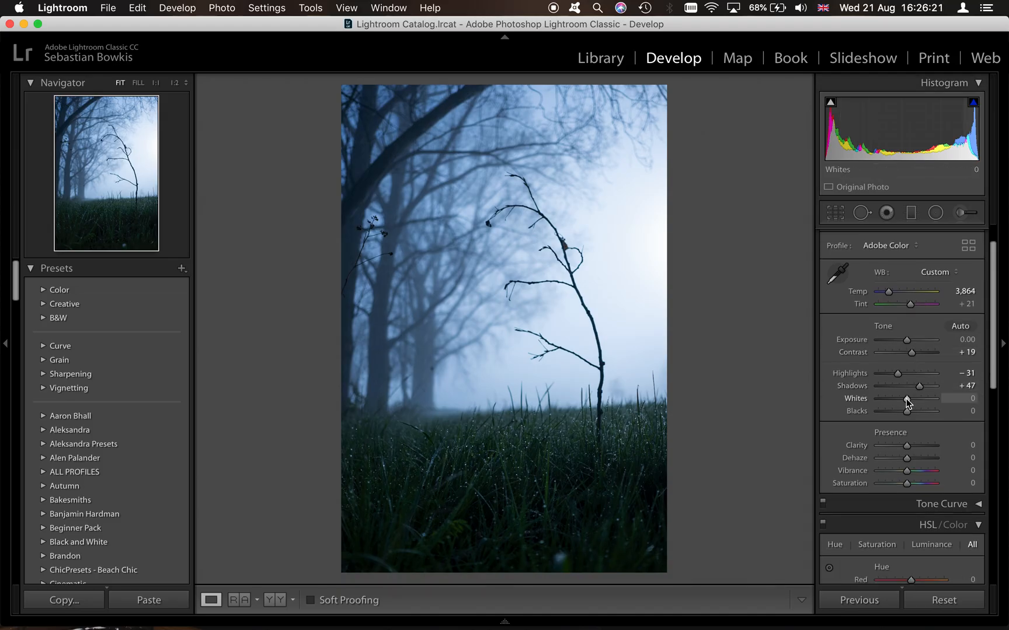
pyautogui.moveTo(906, 399); pyautogui.dragTo(896, 399)
pyautogui.click(901, 414)
pyautogui.press('super+Tab')
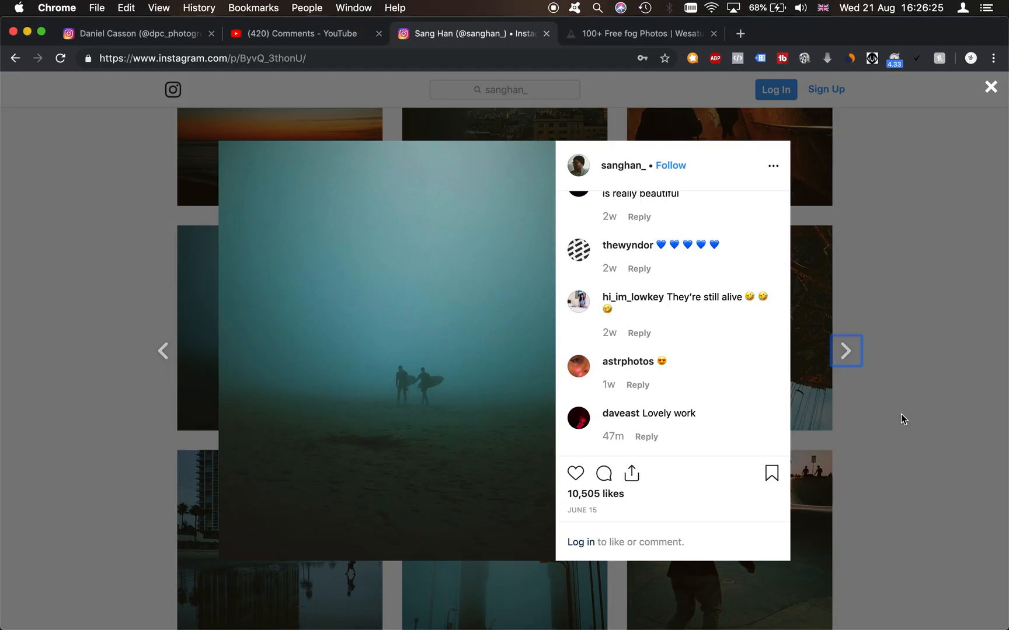
pyautogui.press('super+Tab')
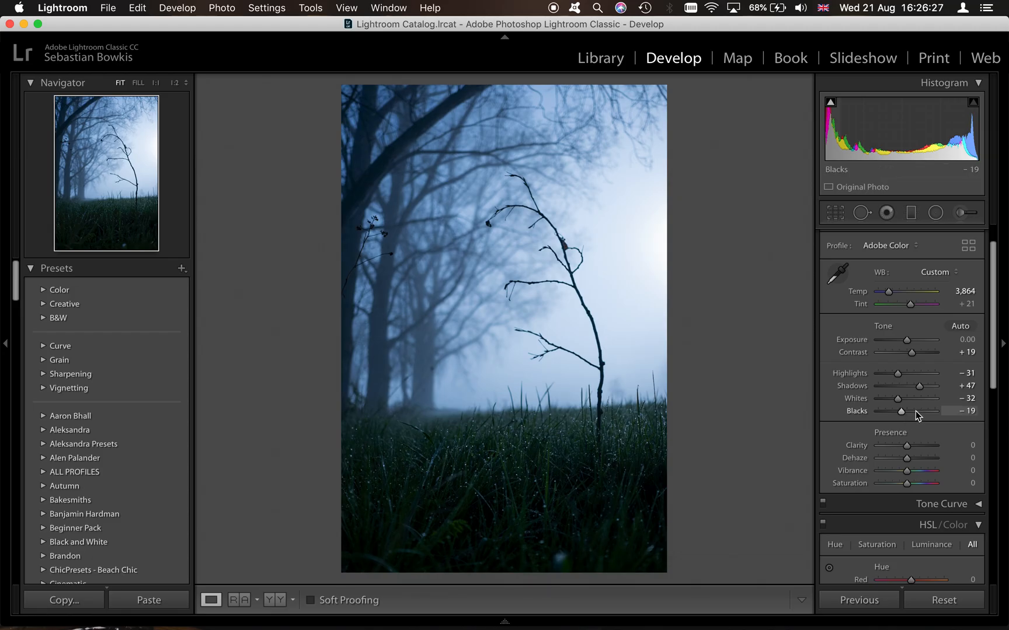
pyautogui.click(914, 410)
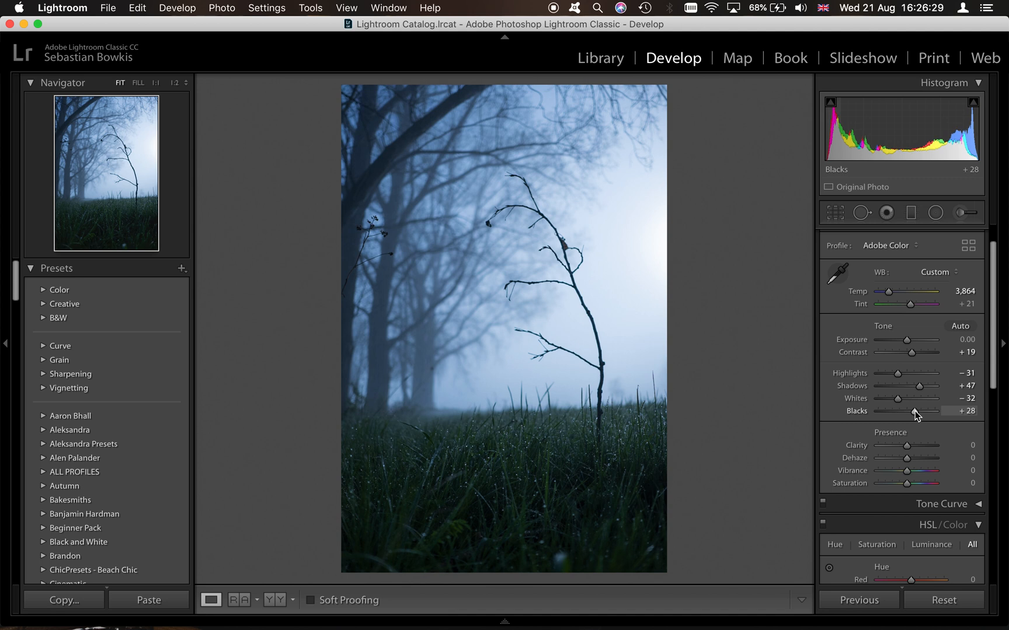
# - Soften the photo by setting Clarity to −22 and Dehaze to −27
pyautogui.scroll(-2, 915, 410)
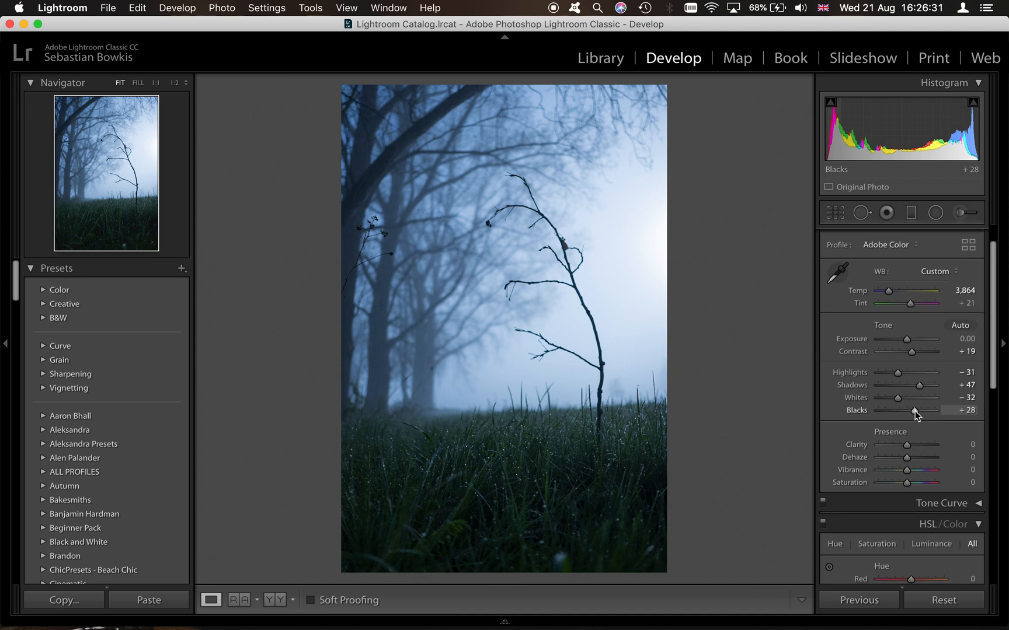
pyautogui.moveTo(902, 413)
pyautogui.mouseDown()
pyautogui.moveTo(914, 426)
pyautogui.moveTo(897, 425)
pyautogui.mouseUp()
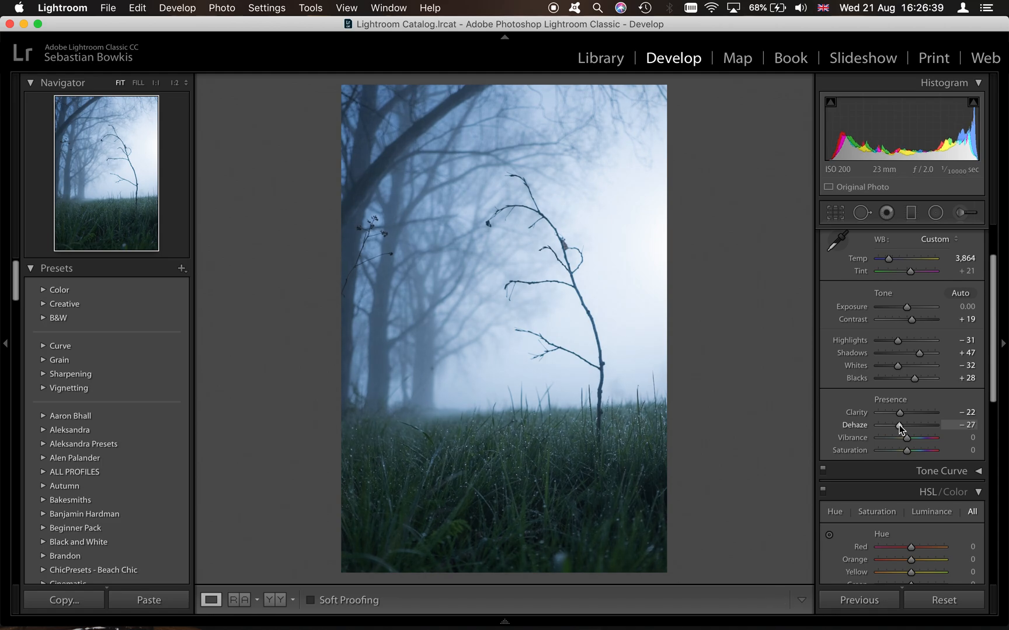
# - Check the reference, set Exposure to −0.70, and adjust Vibrance and Saturation slightly to complete the Basic adjustments
pyautogui.press('super+Tab')
pyautogui.press('super+Tab')
pyautogui.moveTo(906, 310); pyautogui.dragTo(902, 310)
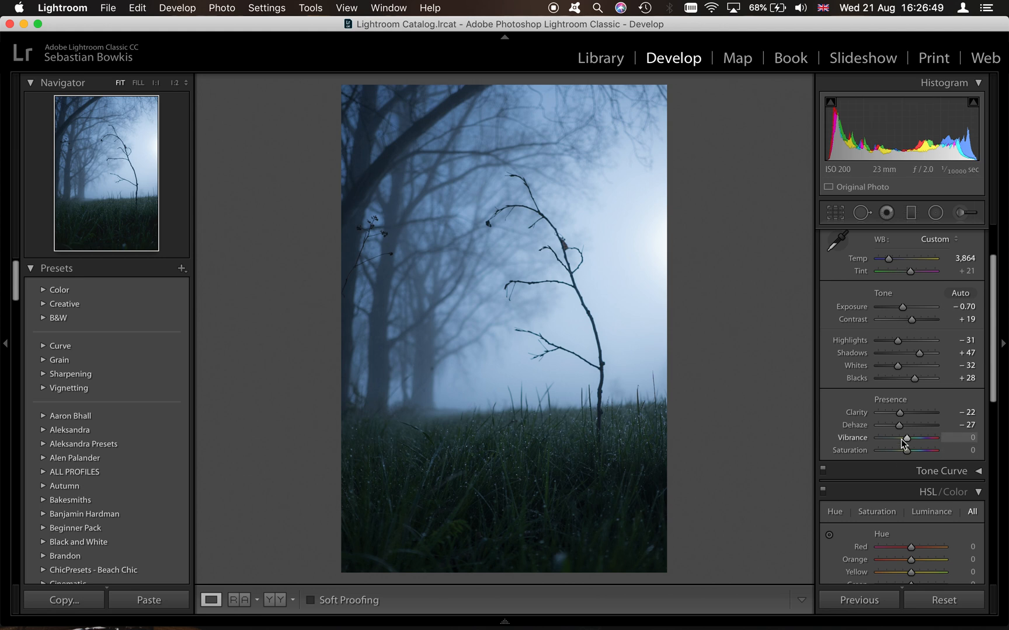
pyautogui.moveTo(906, 439)
pyautogui.mouseDown()
pyautogui.moveTo(914, 439)
pyautogui.moveTo(902, 454)
pyautogui.mouseUp()
pyautogui.scroll(2, 923, 367)
pyautogui.click(978, 236)
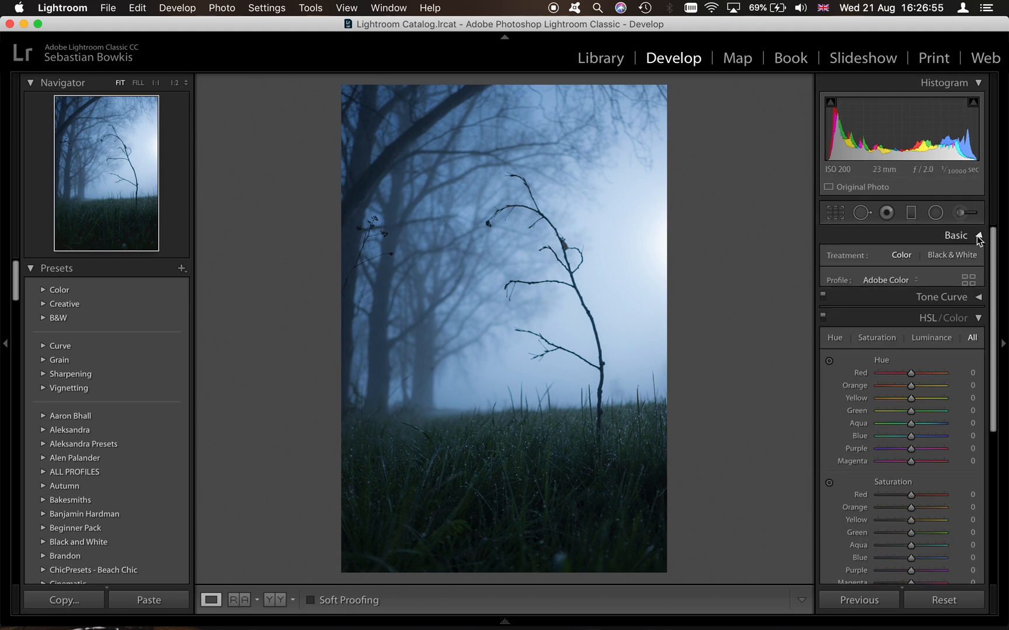
# - On the RGB tone curve, place a highlight point close to the diagonal and a shadow point at about 15.7 / 15.3 %
pyautogui.click(977, 257)
pyautogui.moveTo(945, 316); pyautogui.dragTo(946, 307)
pyautogui.click(866, 394)
pyautogui.moveTo(867, 398); pyautogui.dragTo(852, 414)
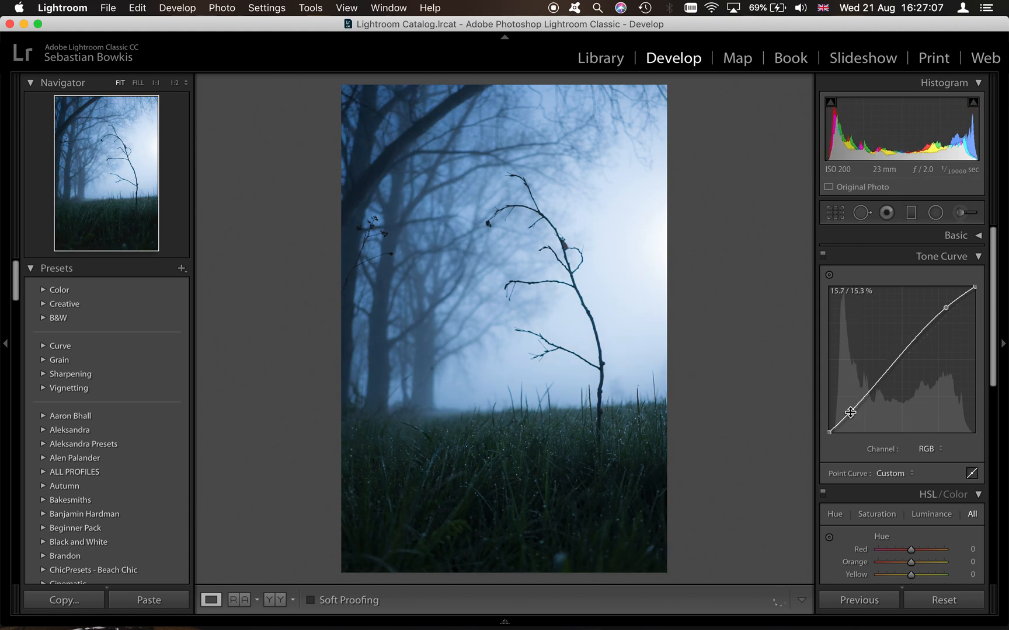
pyautogui.moveTo(946, 308); pyautogui.dragTo(949, 316)
# - Fade the darks by moving the tone curve's black point to about 2.4 / 8.6 %, checking against the reference post
pyautogui.moveTo(829, 432); pyautogui.dragTo(829, 423)
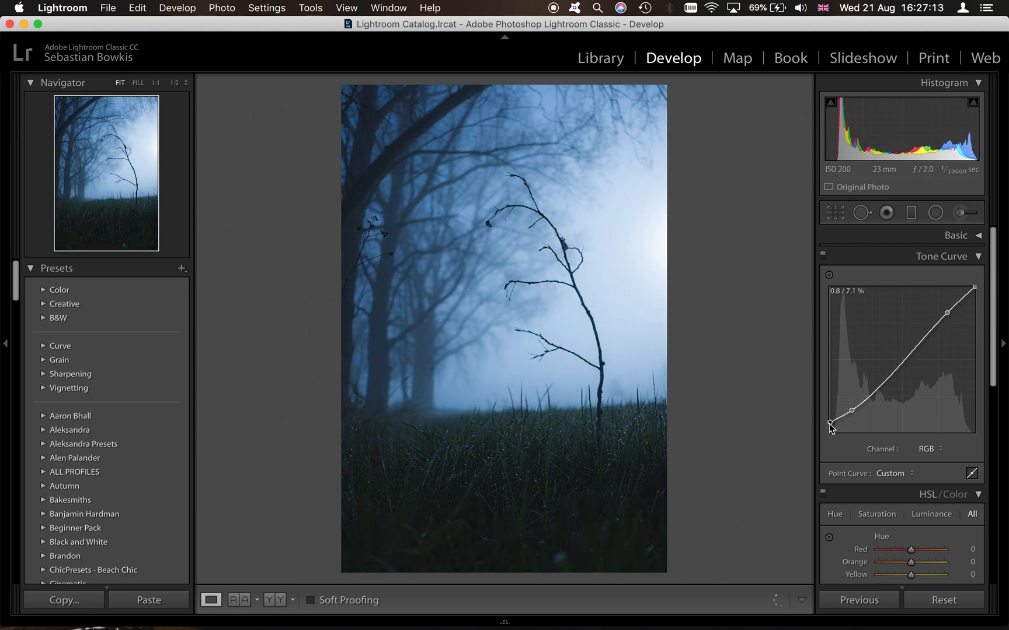
pyautogui.hotkey('ctrl', 'Left')
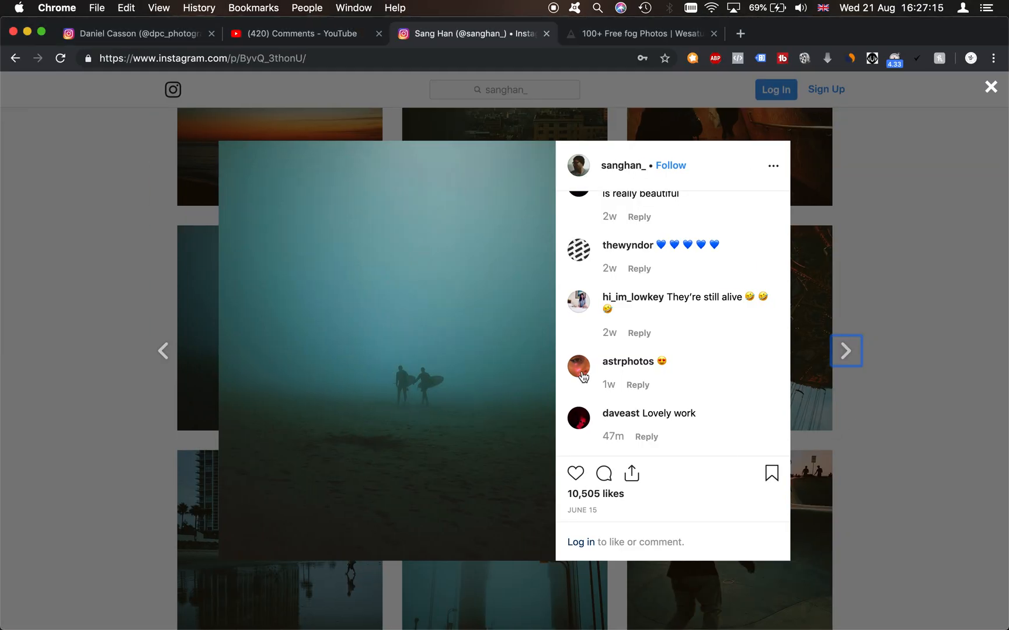
pyautogui.hotkey('ctrl', 'Right')
pyautogui.moveTo(829, 424); pyautogui.dragTo(832, 420)
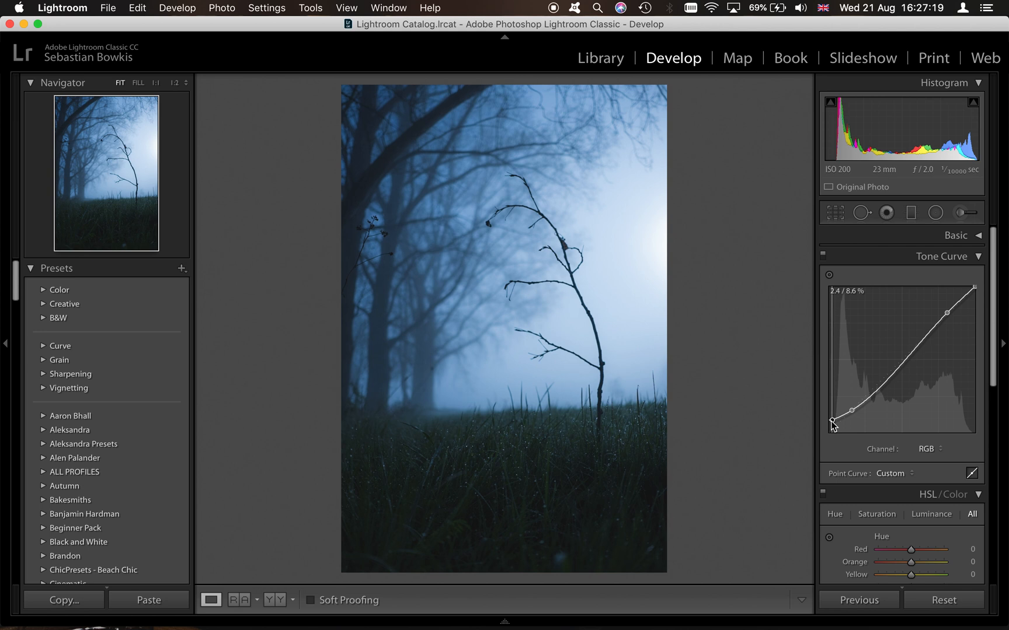
pyautogui.click(946, 259)
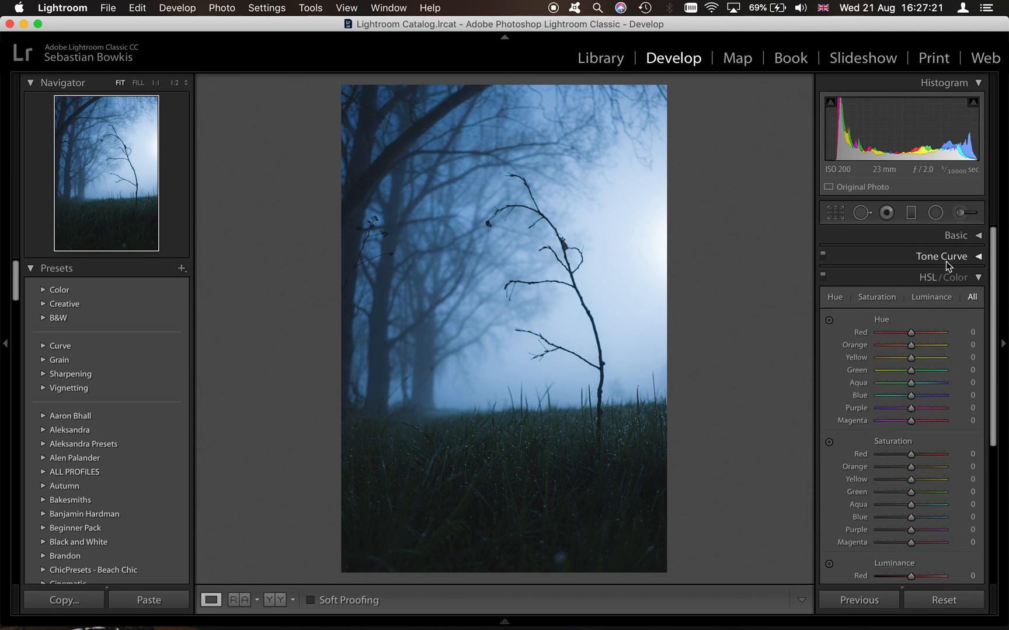
# - Set the Yellow hue to +83 and the Green hue to +100 in HSL, and compare with the reference post
pyautogui.scroll(-2, 898, 337)
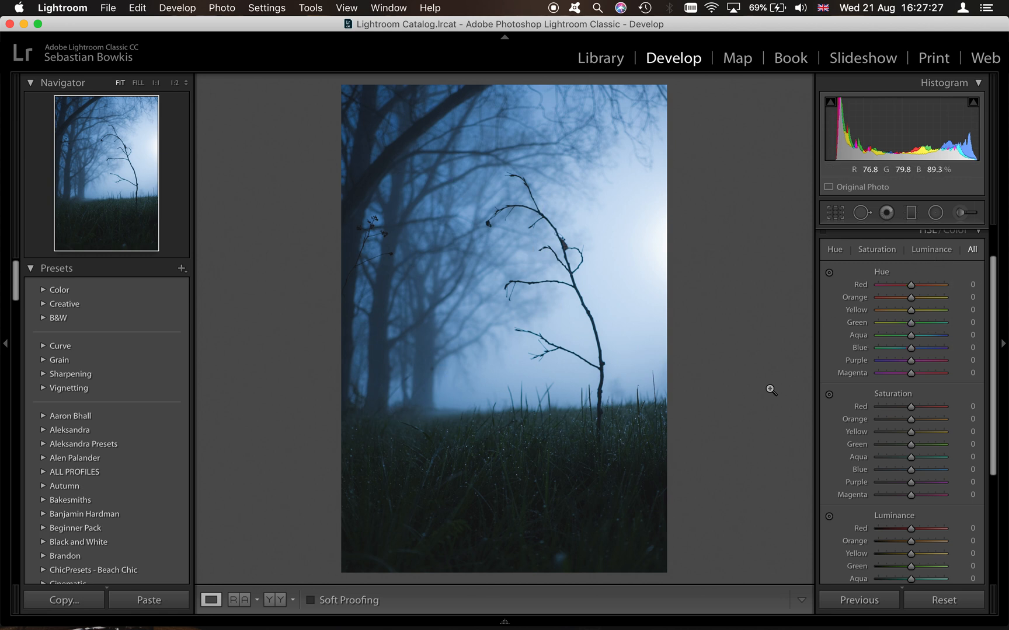
pyautogui.scroll(-1, 915, 405)
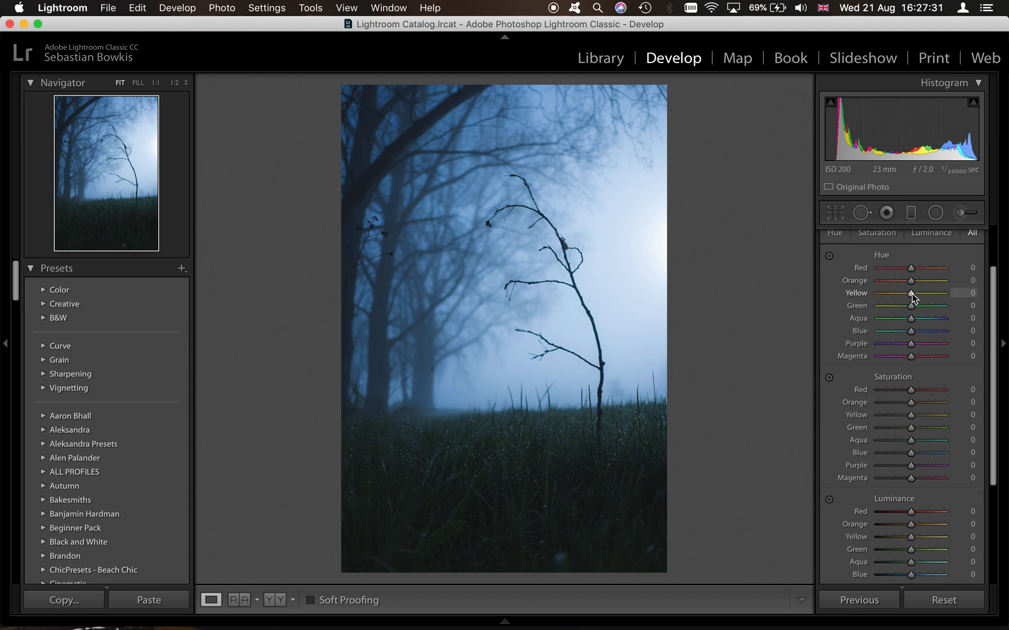
pyautogui.scroll(15, 912, 294)
pyautogui.moveTo(913, 307); pyautogui.dragTo(963, 304)
pyautogui.hotkey('ctrl', 'Left')
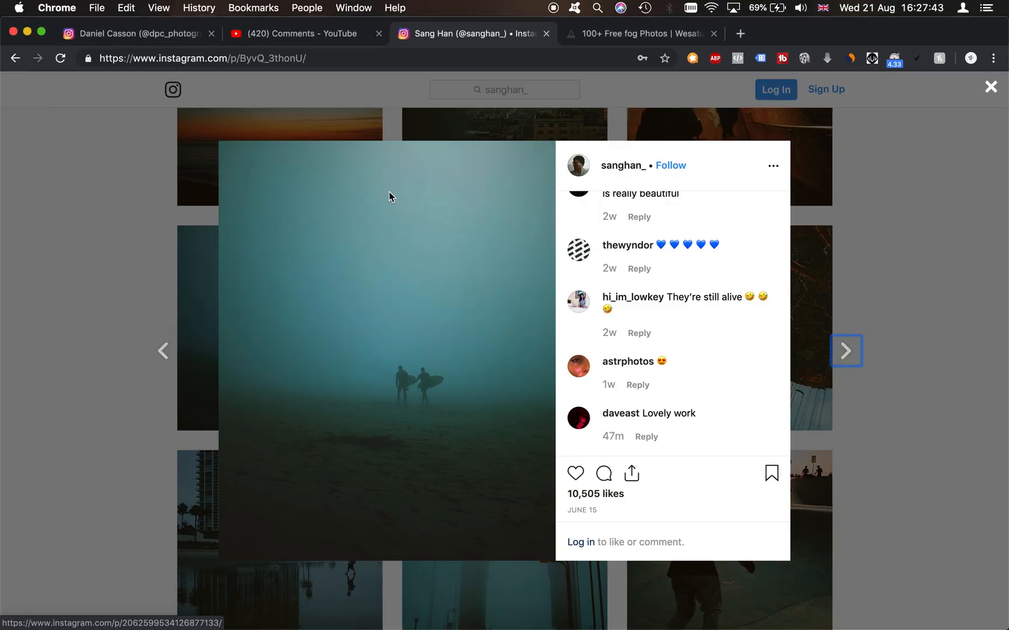
pyautogui.hotkey('ctrl', 'Right')
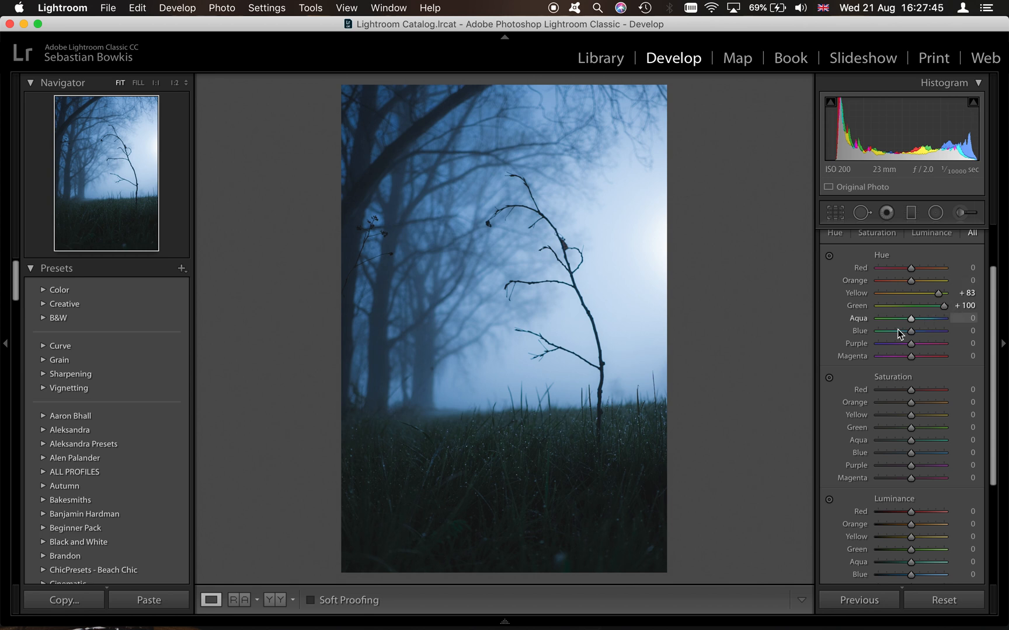
# - Set the Blue hue to −33 in HSL, leaving the Aqua hue at 0 and comparing with the reference post
pyautogui.moveTo(907, 332)
pyautogui.mouseDown()
pyautogui.moveTo(897, 332)
pyautogui.moveTo(927, 318)
pyautogui.moveTo(904, 319)
pyautogui.moveTo(912, 331)
pyautogui.moveTo(878, 322)
pyautogui.moveTo(904, 332)
pyautogui.mouseUp()
pyautogui.doubleClick(856, 320)
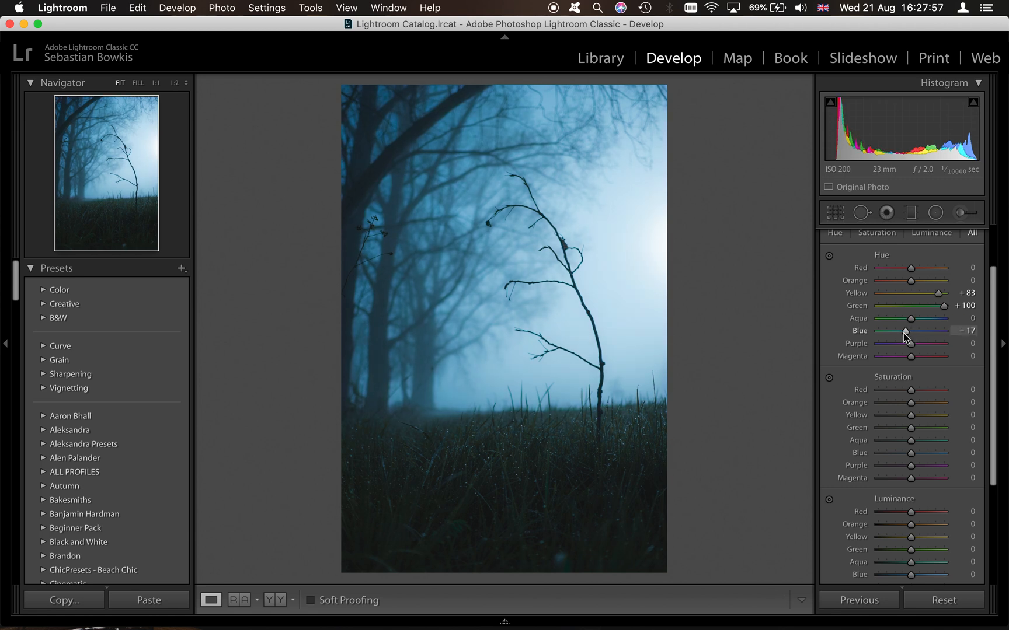
pyautogui.press('super+Tab')
pyautogui.press('super+Tab')
pyautogui.moveTo(903, 333); pyautogui.dragTo(902, 333)
pyautogui.press('super+Tab')
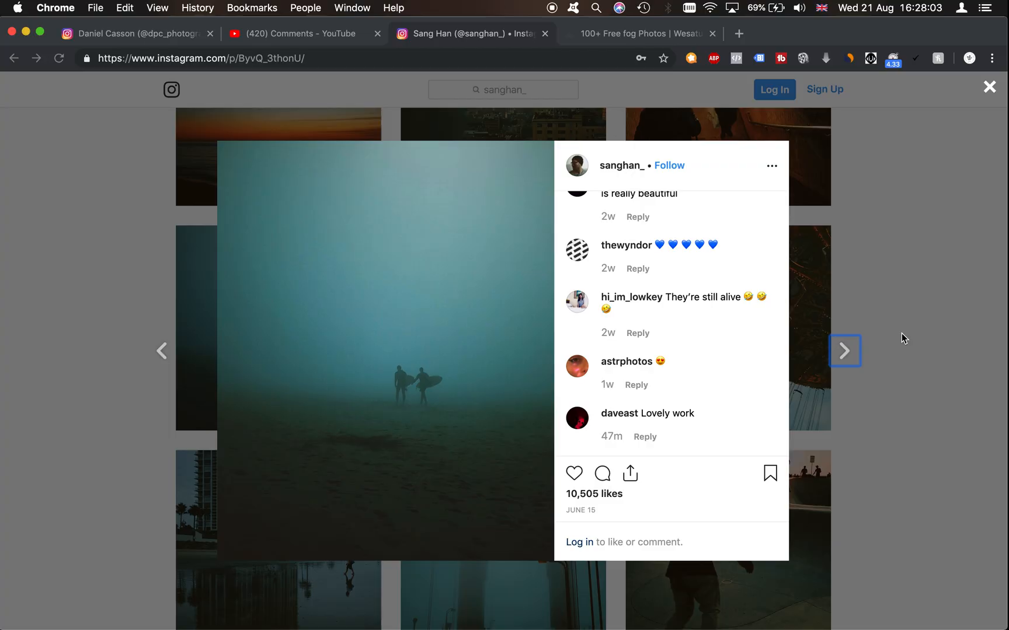
pyautogui.press('super+Tab')
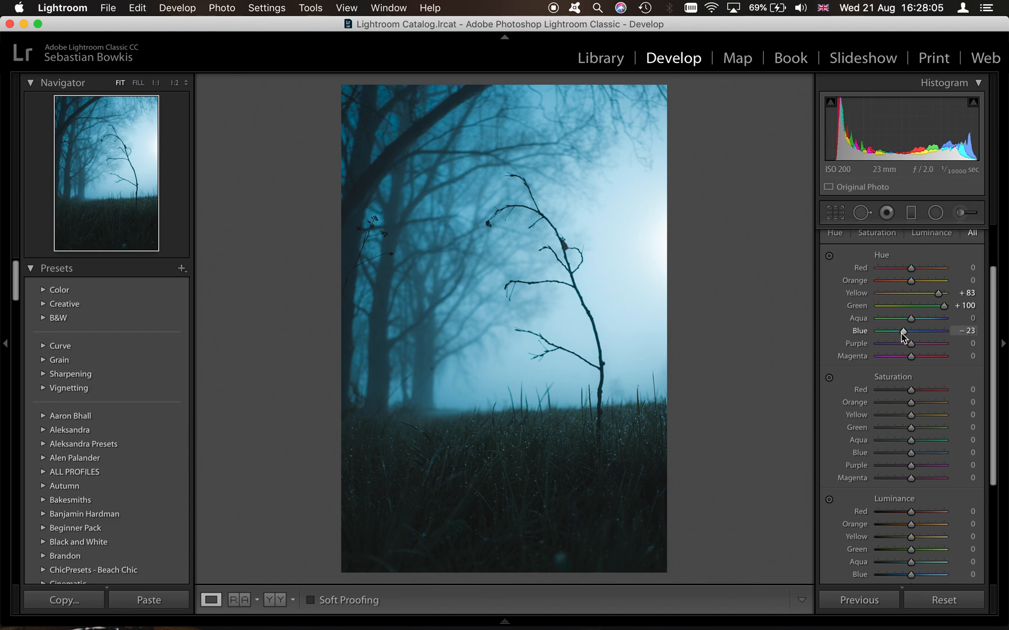
pyautogui.moveTo(904, 333); pyautogui.dragTo(898, 333)
pyautogui.press('super+Tab')
pyautogui.press('super+Tab')
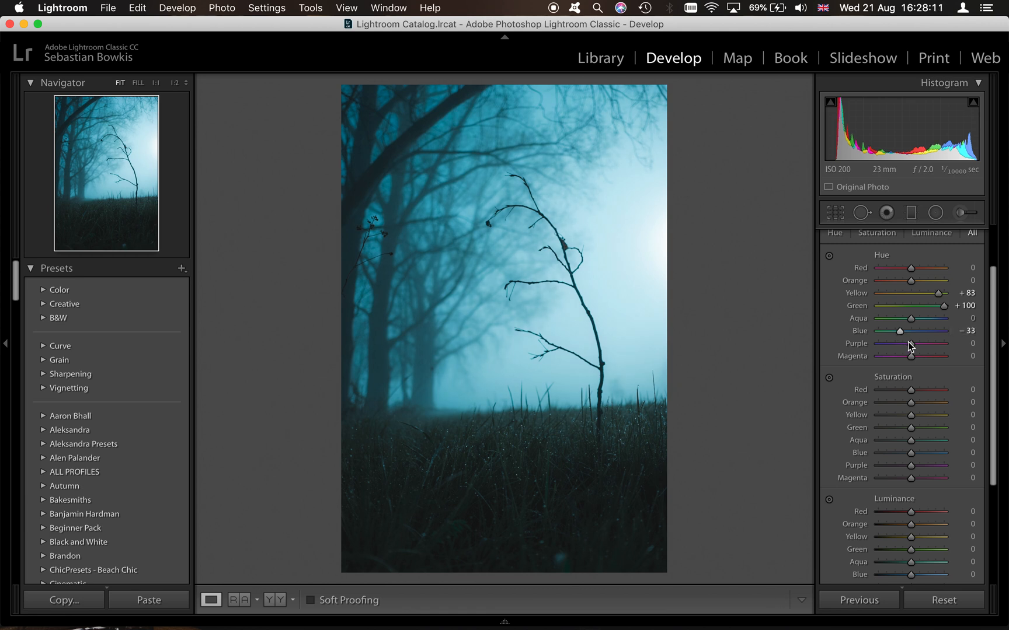
# - Set HSL Saturation to Yellow +25, Green +52, Aqua +38 and Blue −30, checking against the reference post
pyautogui.scroll(-2, 911, 366)
pyautogui.scroll(-1, 911, 366)
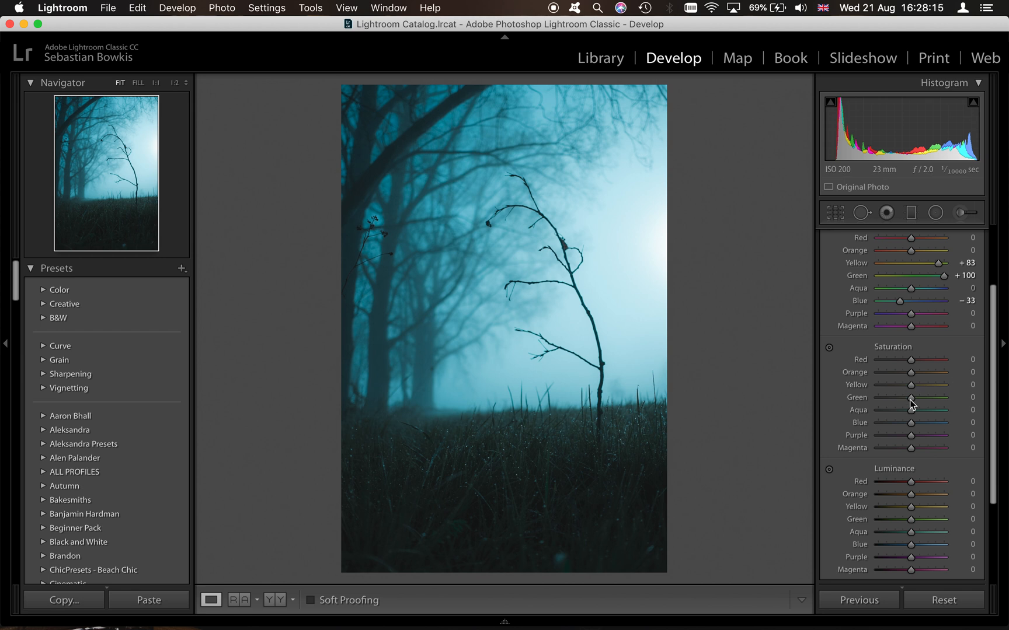
pyautogui.moveTo(912, 402); pyautogui.dragTo(903, 424)
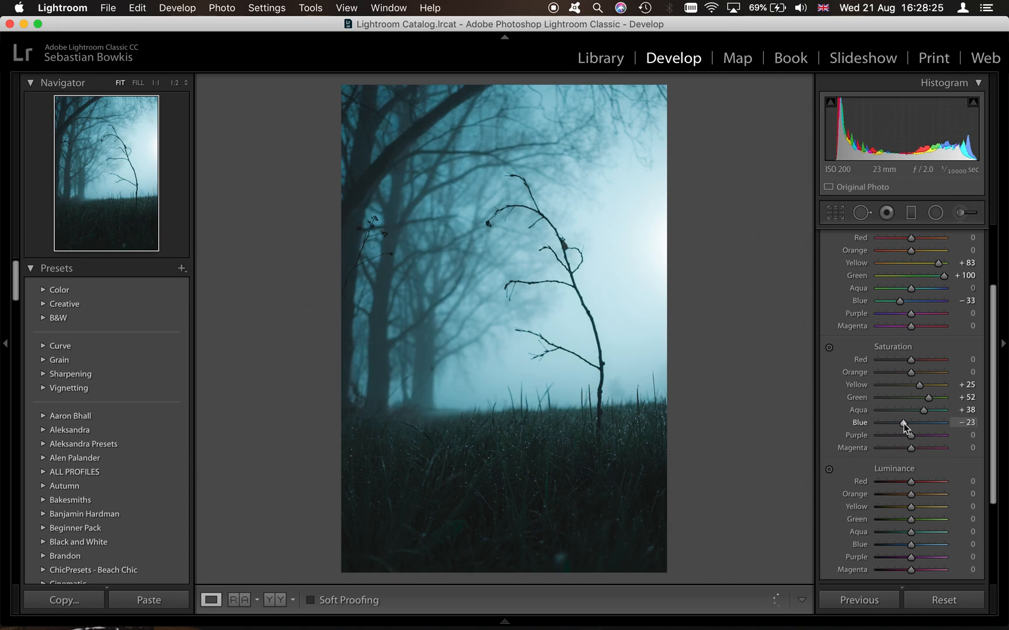
pyautogui.hotkey('ctrl', 'Left')
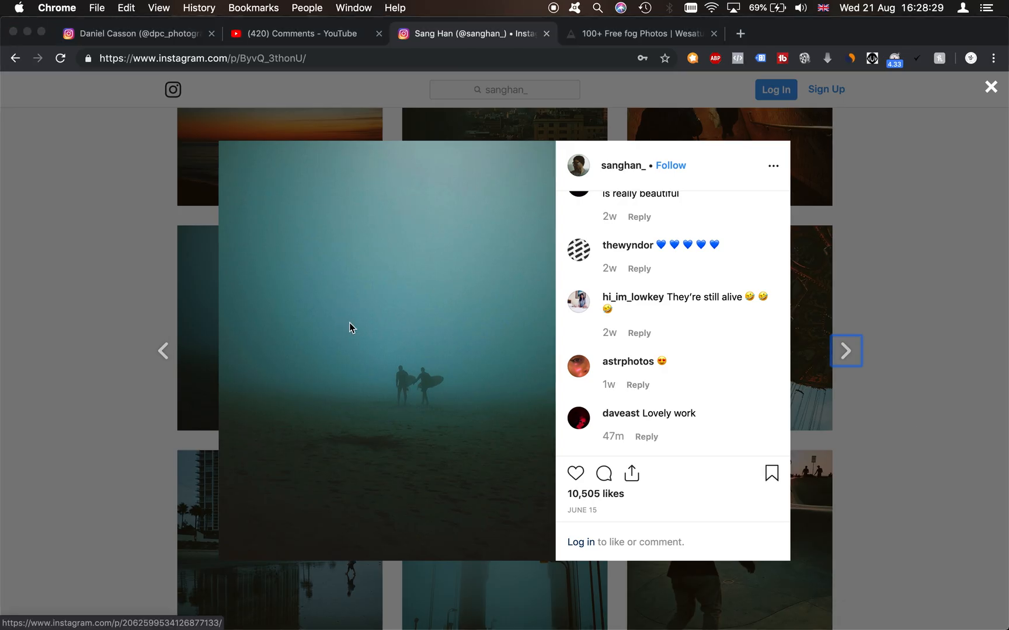
pyautogui.hotkey('ctrl', 'Right')
pyautogui.moveTo(903, 423); pyautogui.dragTo(899, 427)
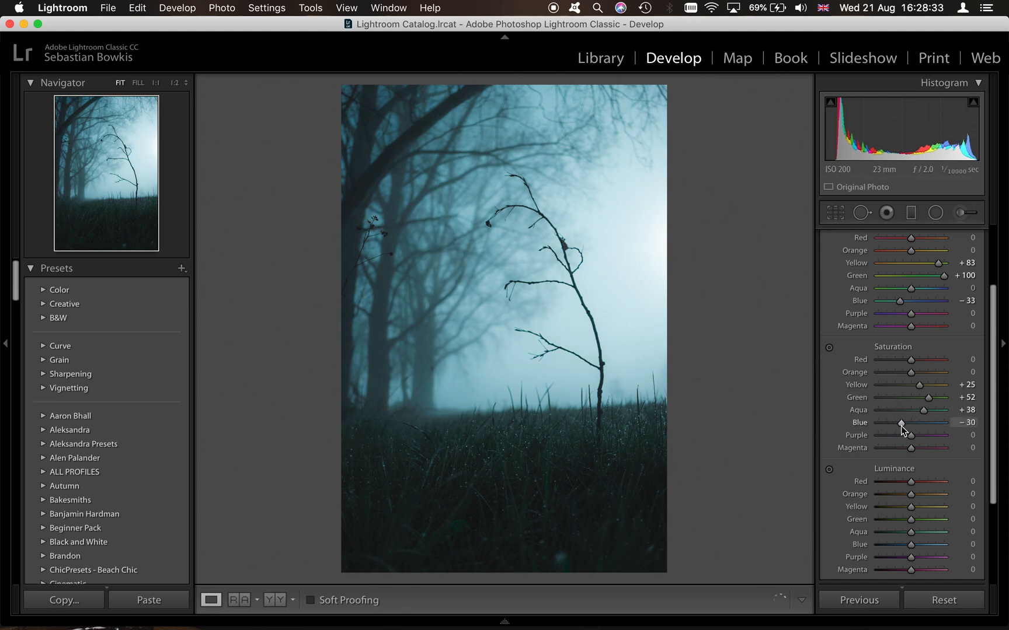
# - Set HSL Luminance to Red −1, Orange −20, Yellow +66, Green +40, Aqua −64 and Blue −38
pyautogui.scroll(-3, 901, 427)
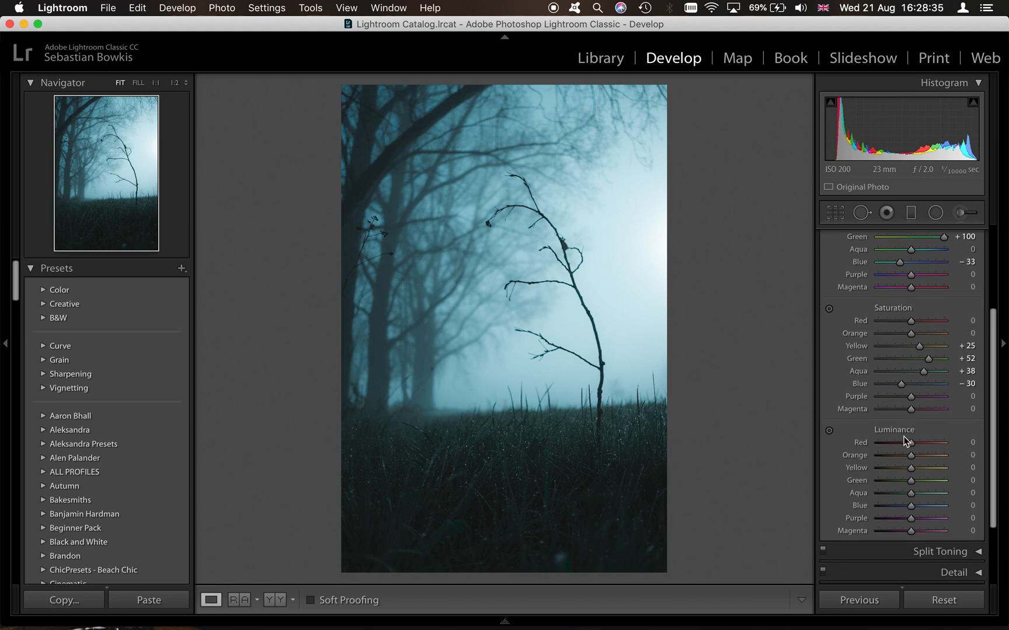
pyautogui.click(900, 455)
pyautogui.moveTo(899, 472); pyautogui.dragTo(932, 468)
pyautogui.click(923, 481)
pyautogui.moveTo(911, 494)
pyautogui.mouseDown()
pyautogui.moveTo(874, 495)
pyautogui.moveTo(898, 508)
pyautogui.mouseUp()
pyautogui.click(897, 506)
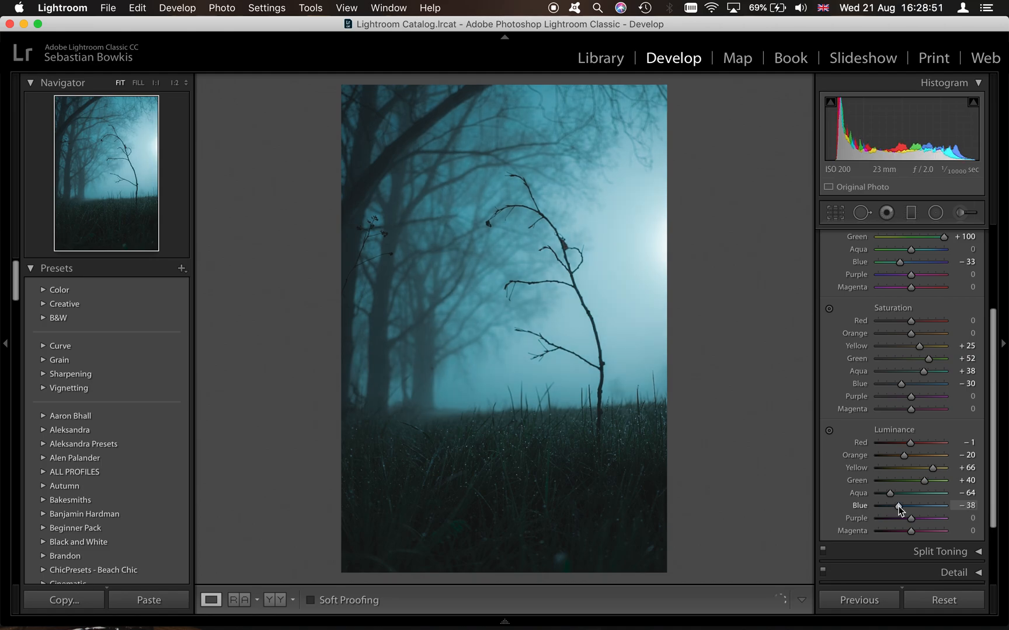
# - Compare with the reference post and refine the blues to Saturation −41 and Luminance −22
pyautogui.hotkey('ctrl', 'Left')
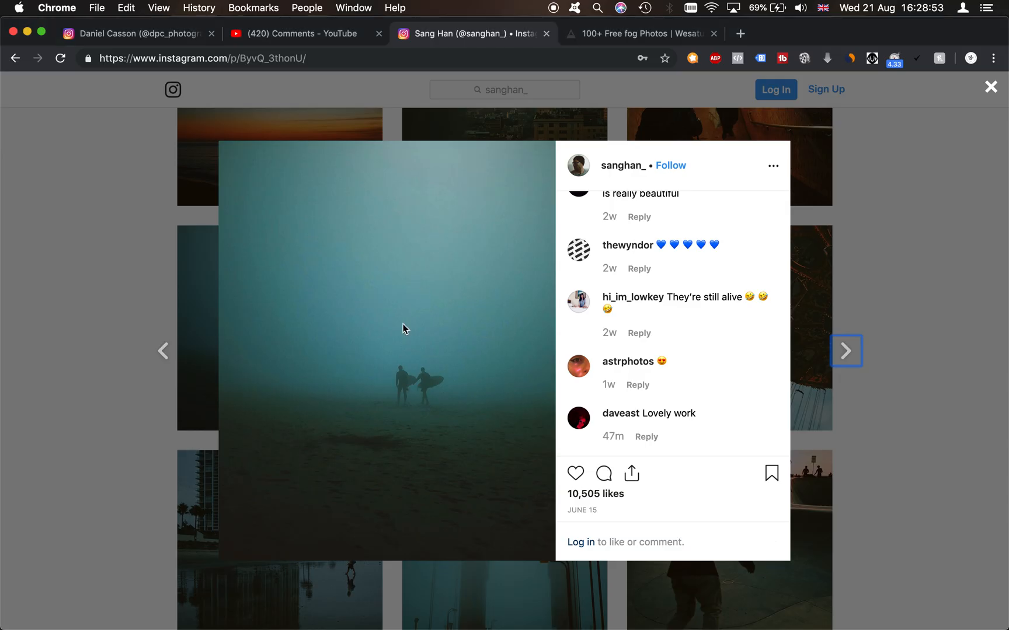
pyautogui.hotkey('ctrl', 'Right')
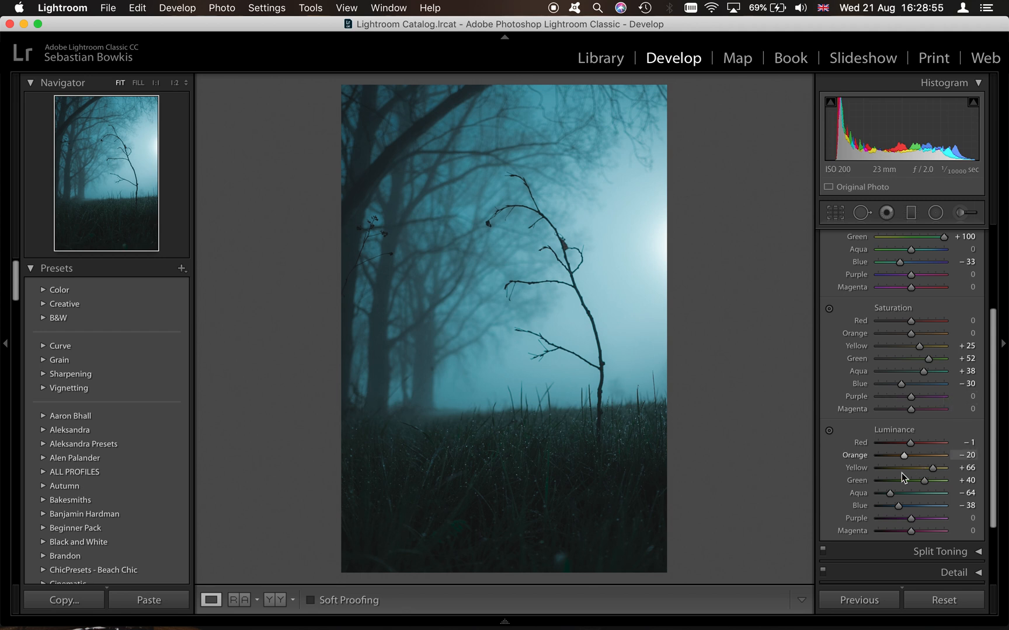
pyautogui.moveTo(899, 507); pyautogui.dragTo(903, 505)
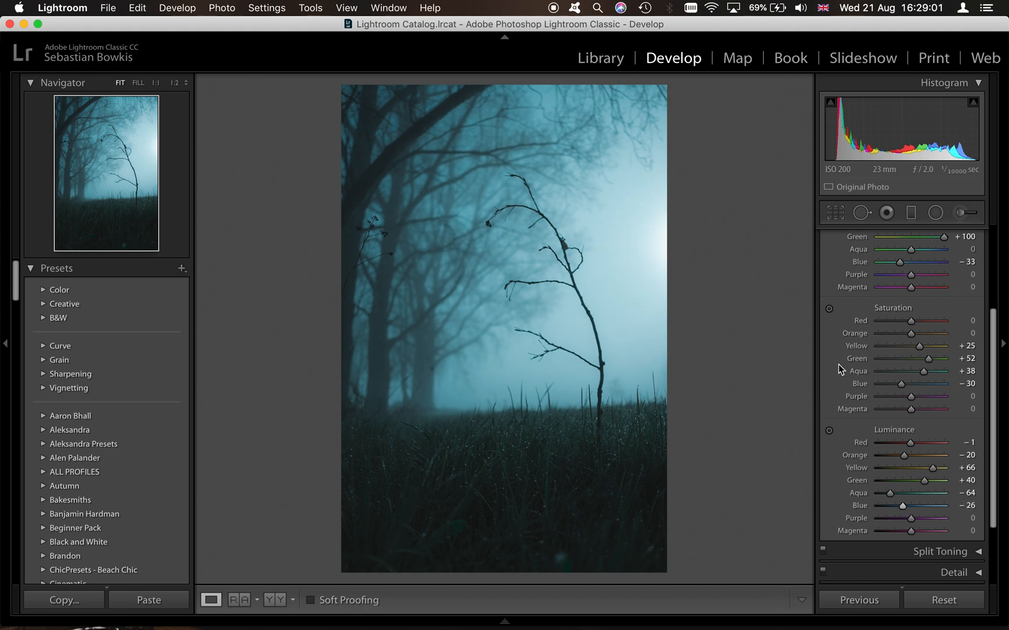
pyautogui.moveTo(891, 385); pyautogui.dragTo(896, 384)
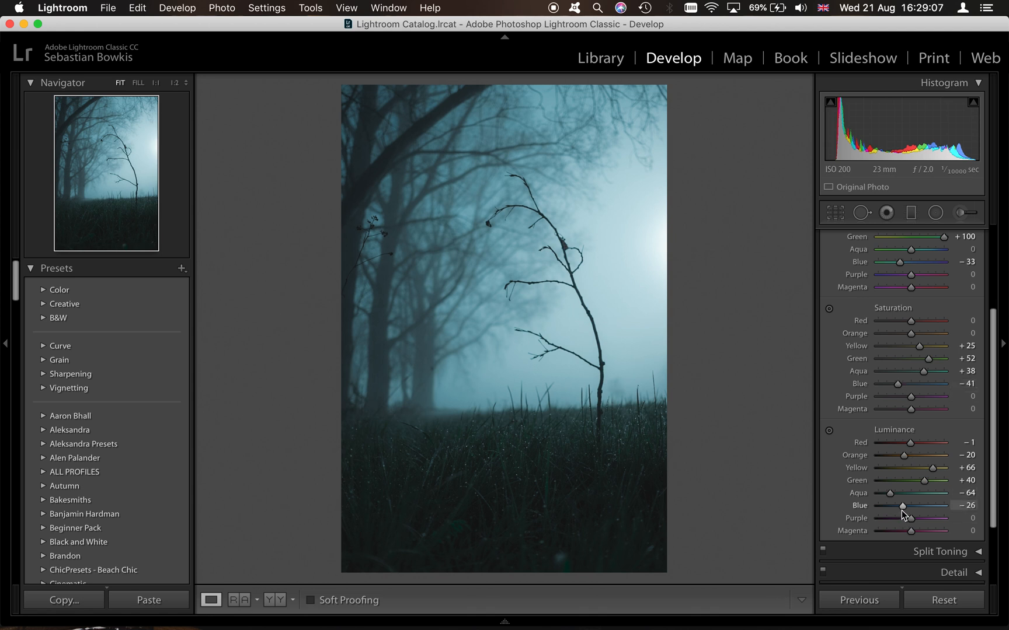
pyautogui.moveTo(902, 511); pyautogui.dragTo(903, 511)
pyautogui.scroll(-1, 903, 511)
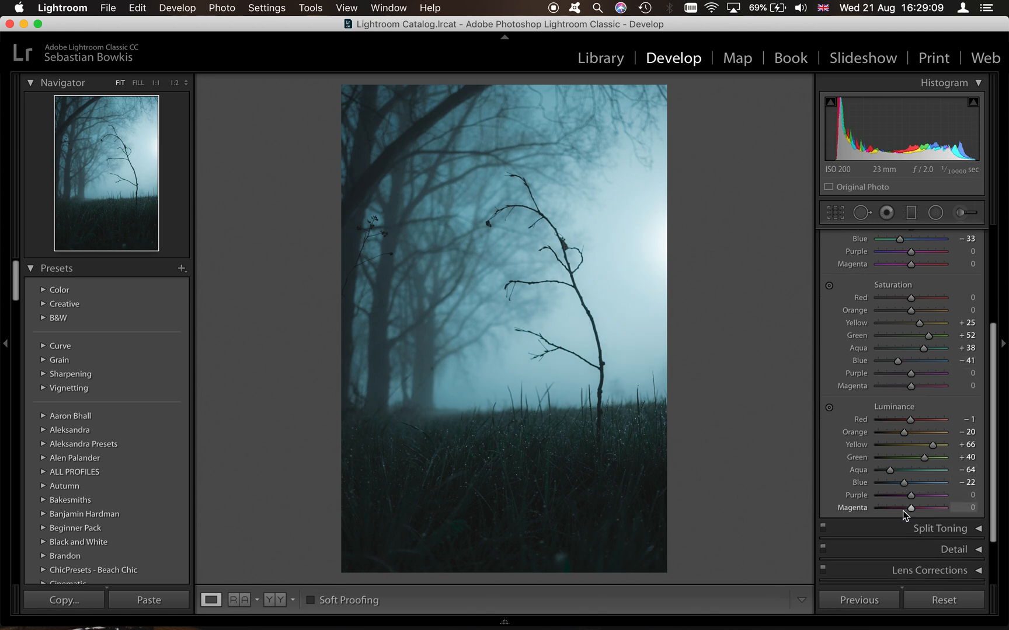
# - Turn the HSL adjustments off and on again to compare their effect on the photo, and collapse the HSL settings
pyautogui.scroll(4, 971, 302)
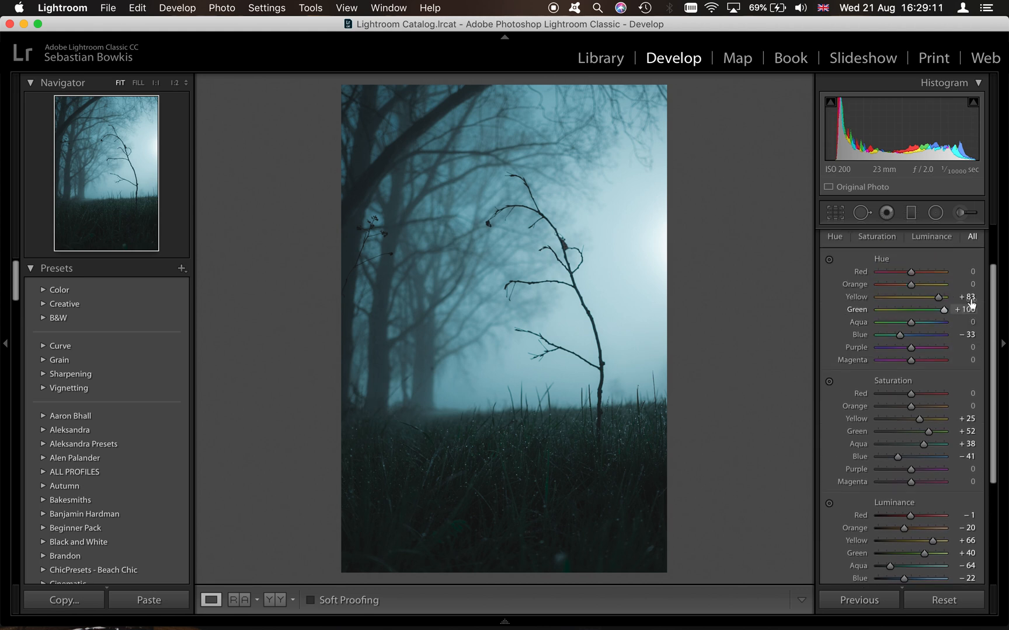
pyautogui.scroll(1, 971, 302)
pyautogui.click(823, 244)
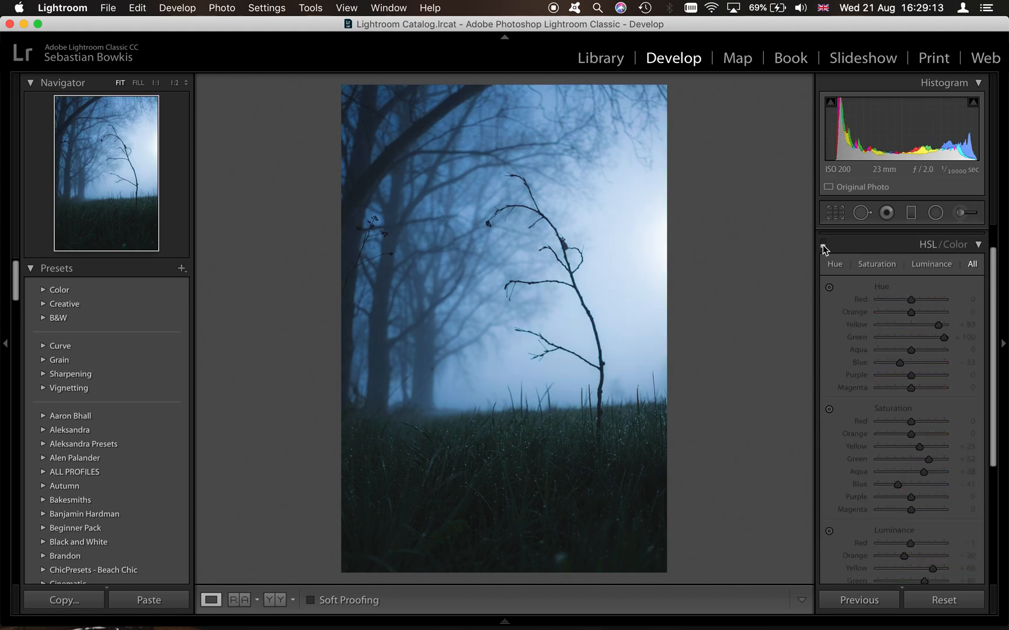
pyautogui.click(822, 244)
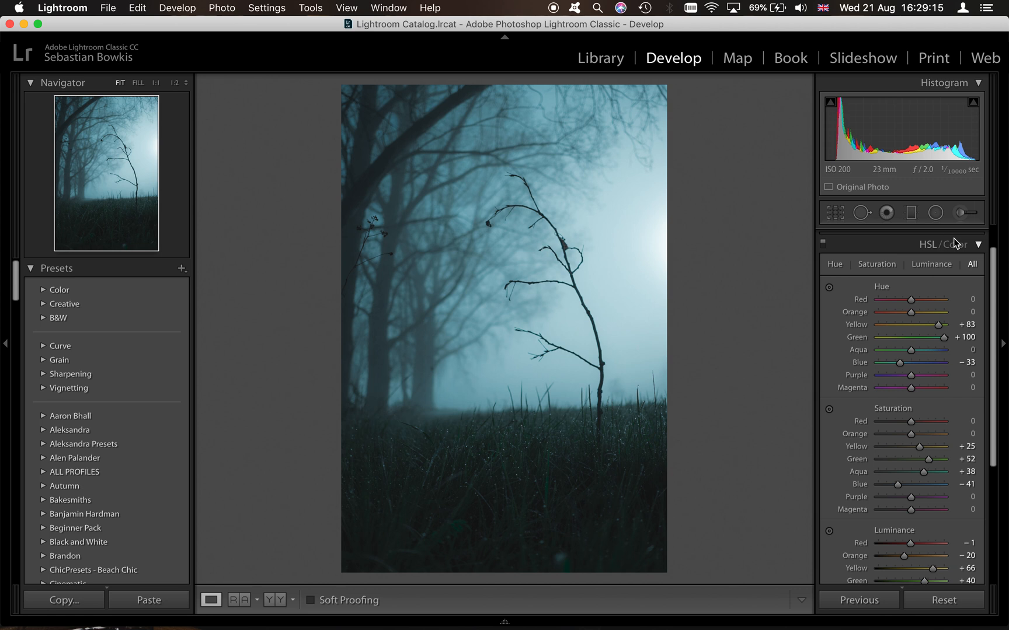
pyautogui.click(978, 245)
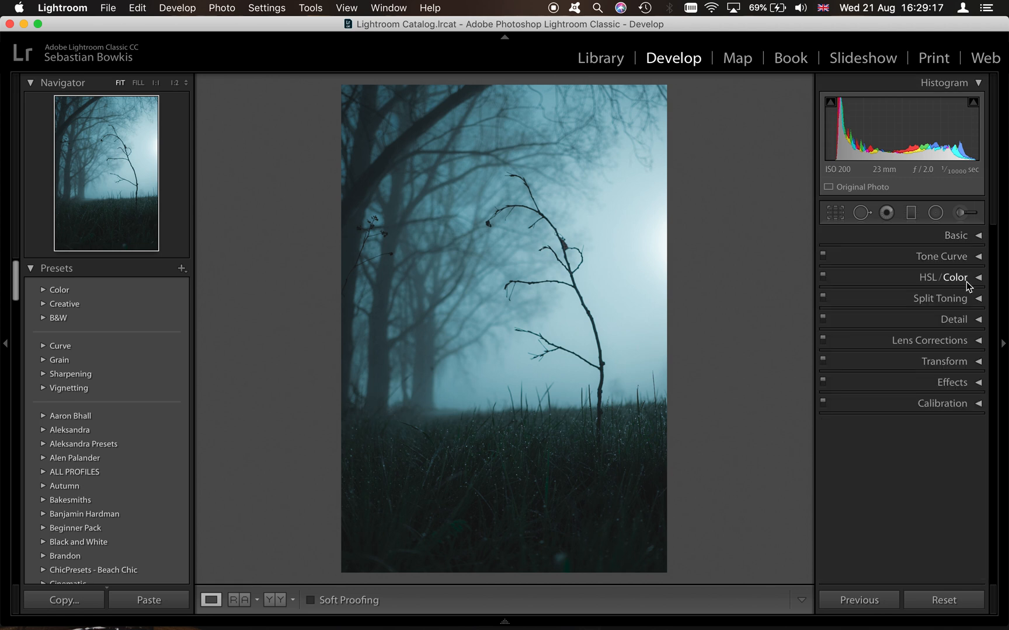
# - Apply split toning with highlights at Hue 112, Saturation 7 and shadows at Hue 56, Saturation 11
pyautogui.click(976, 300)
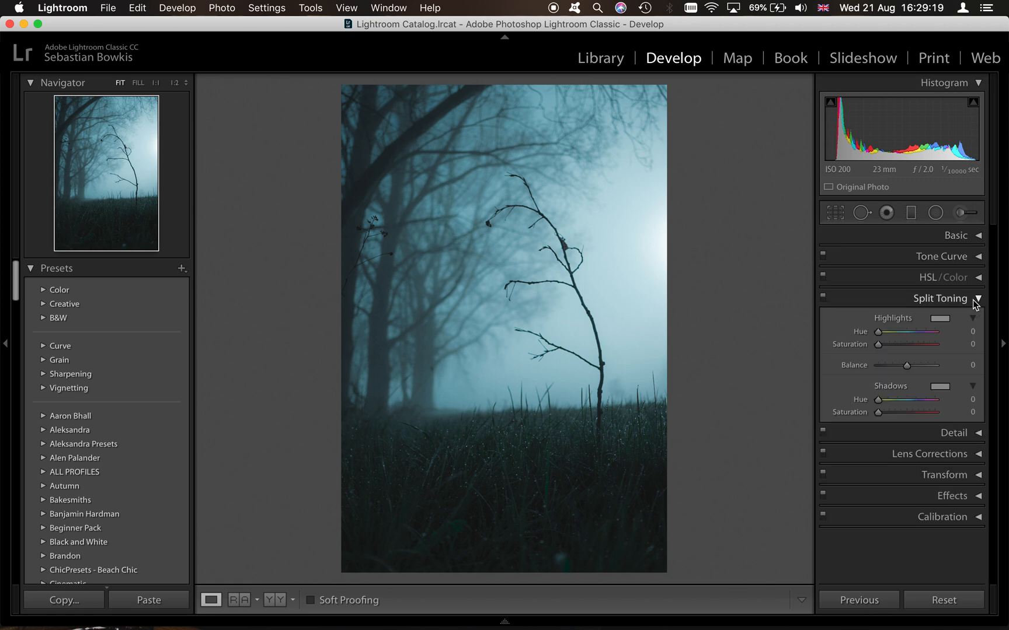
pyautogui.hotkey('ctrl', 'Left')
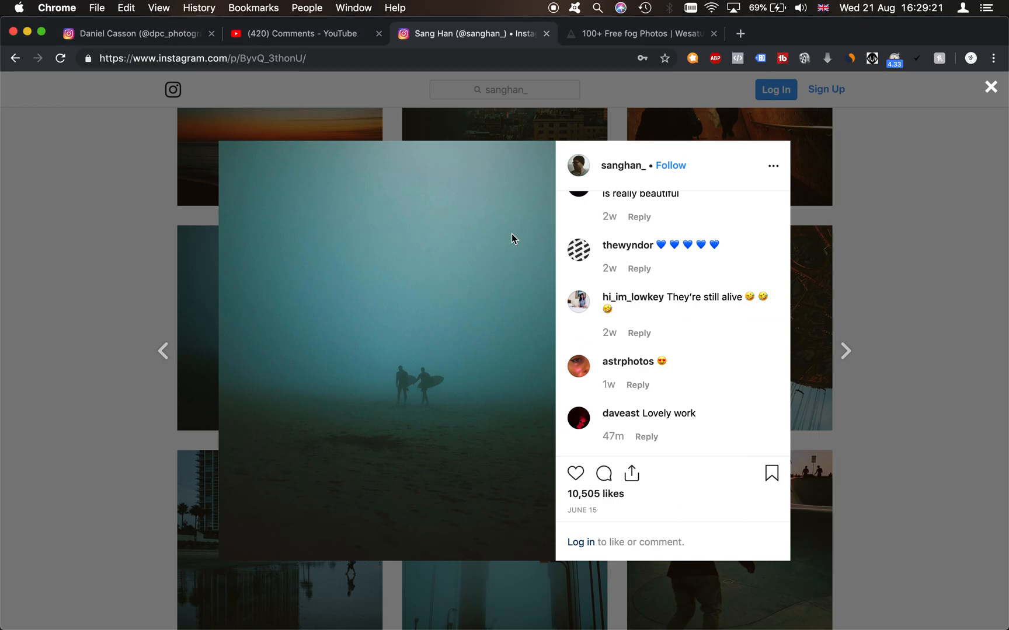
pyautogui.hotkey('ctrl', 'Right')
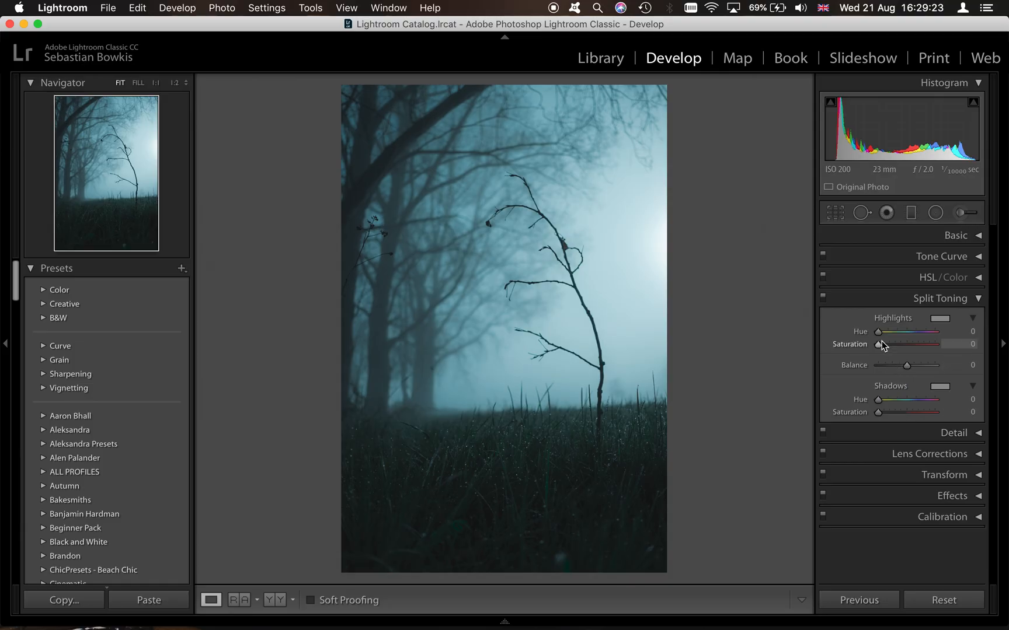
pyautogui.moveTo(880, 335)
pyautogui.mouseDown()
pyautogui.moveTo(898, 336)
pyautogui.moveTo(882, 346)
pyautogui.mouseUp()
pyautogui.moveTo(878, 402)
pyautogui.mouseDown()
pyautogui.moveTo(889, 404)
pyautogui.moveTo(885, 418)
pyautogui.mouseUp()
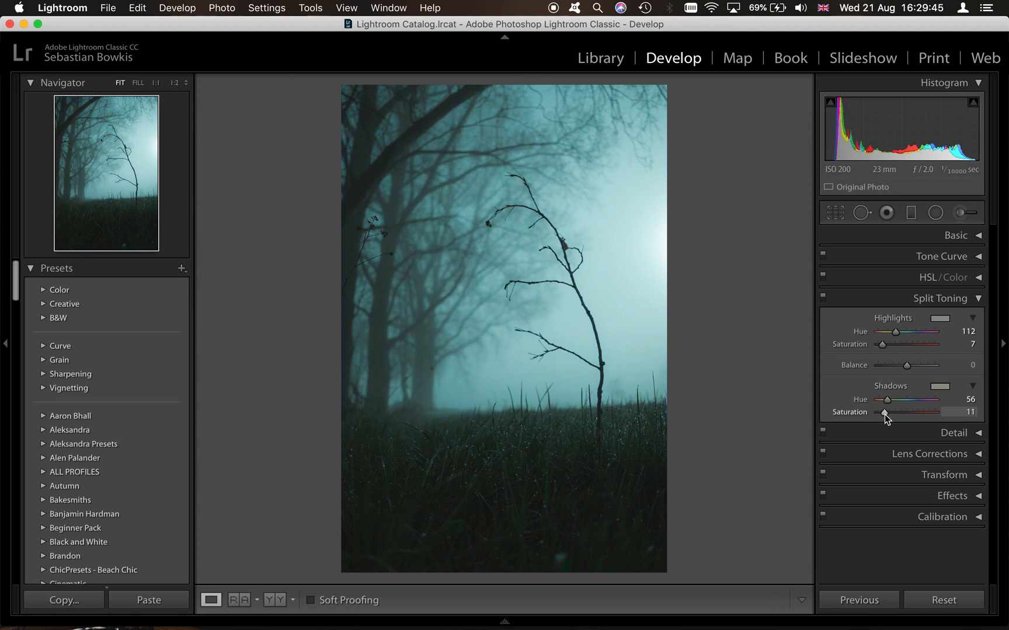
pyautogui.click(966, 300)
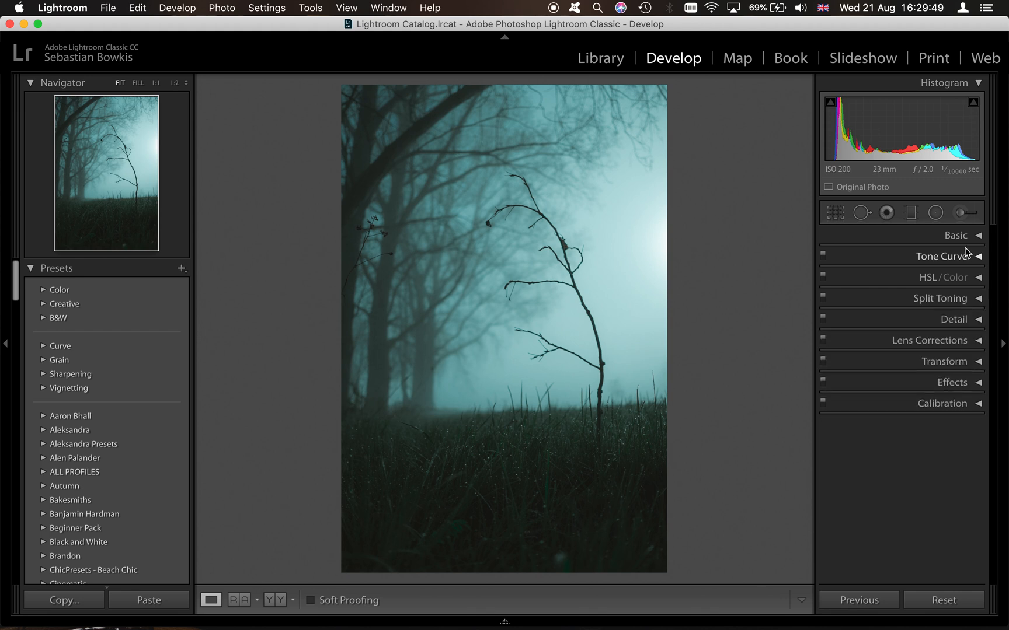
# - Compare the edited photo with its unedited version and with the reference Instagram post
pyautogui.press('\\')
pyautogui.press('\\')
pyautogui.hotkey('ctrl', 'Left')
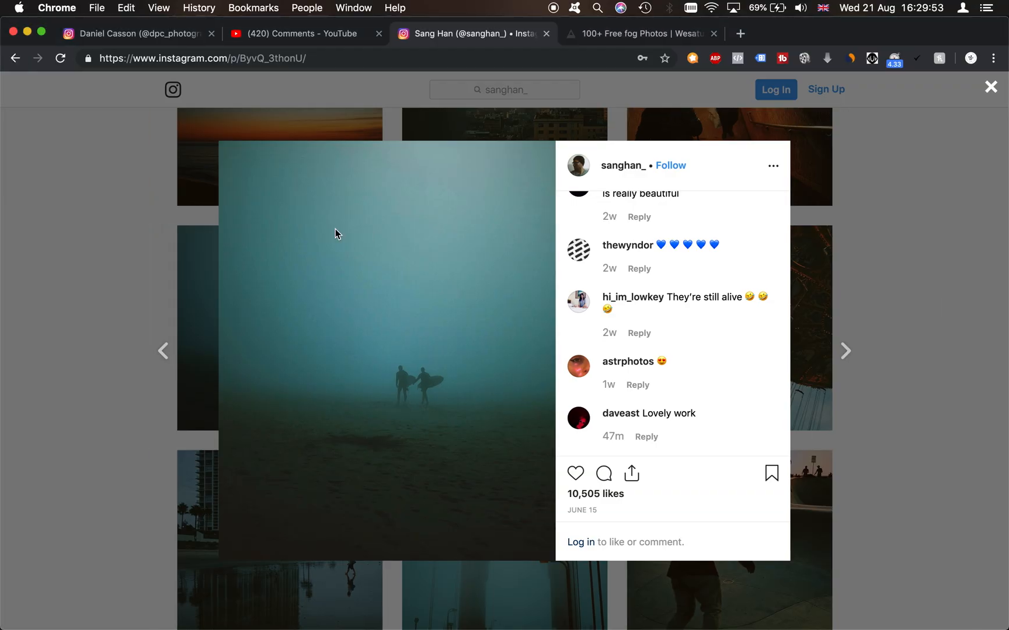
pyautogui.hotkey('ctrl', 'Right')
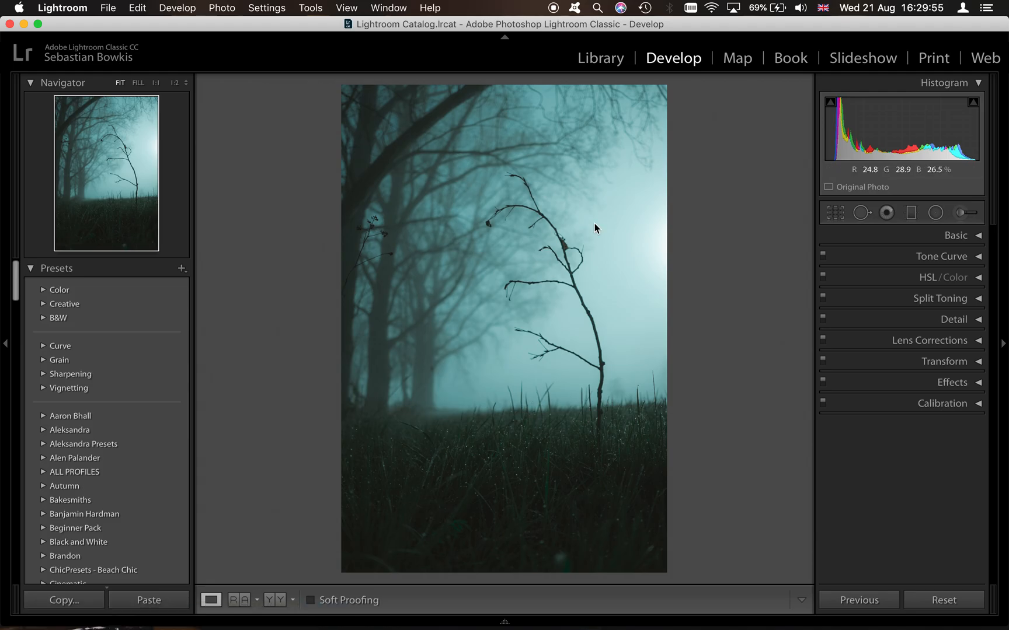
pyautogui.hotkey('ctrl', 'Left')
pyautogui.hotkey('ctrl', 'Right')
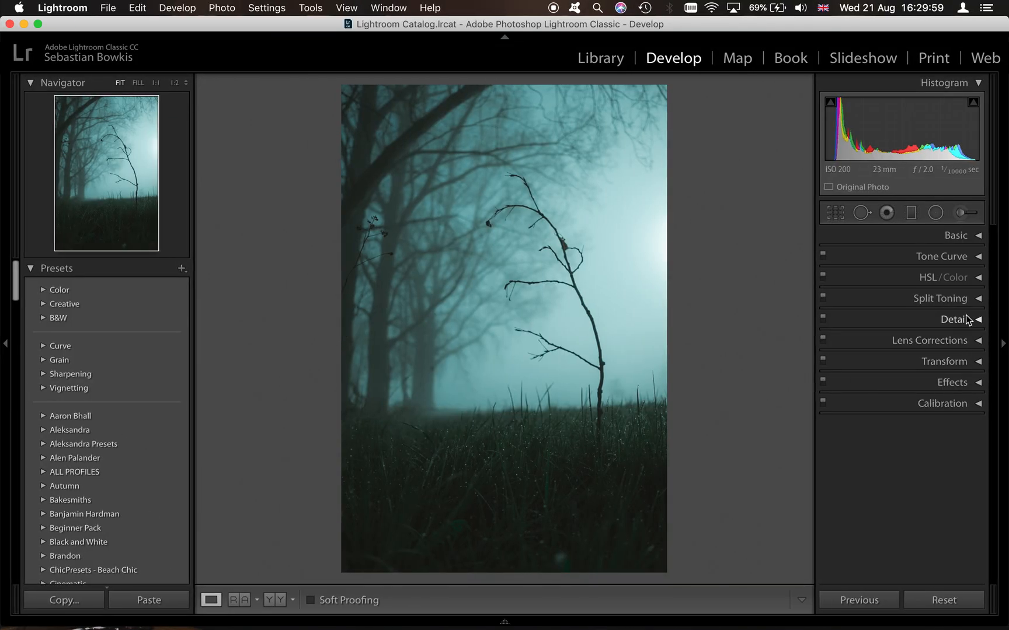
# - Add grain to the photo, raising both the grain Amount and Size in the Effects settings
pyautogui.click(970, 385)
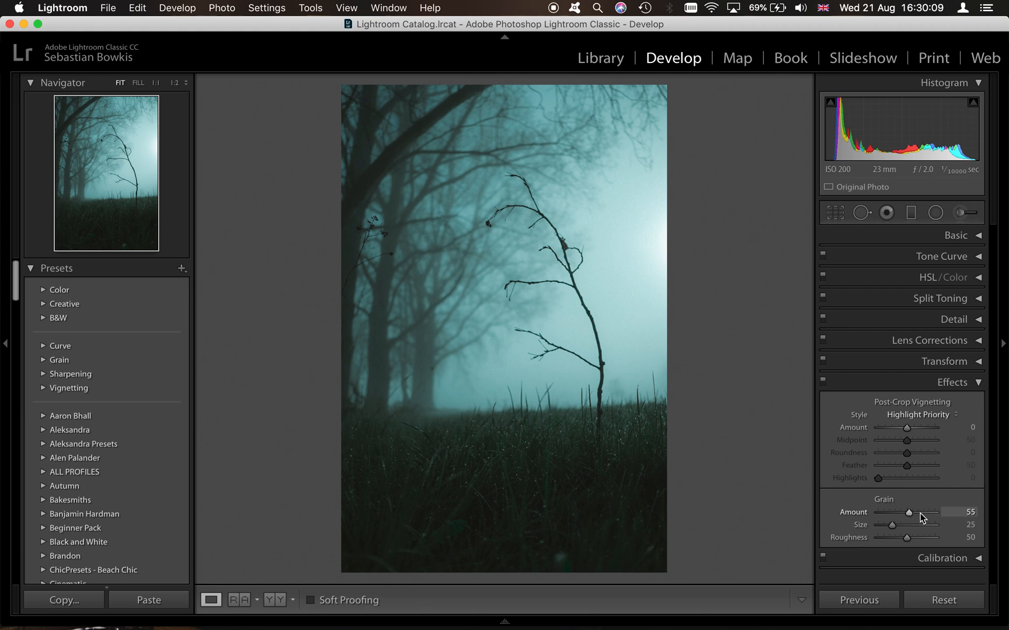
pyautogui.moveTo(920, 513); pyautogui.dragTo(918, 513)
pyautogui.click(920, 513)
pyautogui.moveTo(919, 513); pyautogui.dragTo(898, 527)
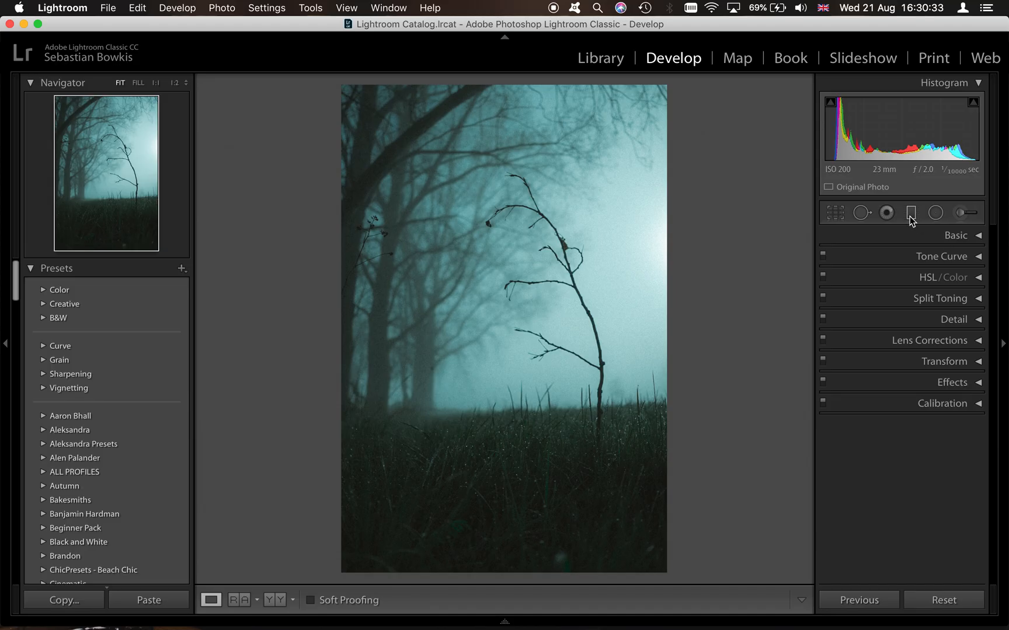
# - Darken the foreground grass with a graduated filter drawn up from the photo's lower edge, with Temp 0 and Exposure −1.65
pyautogui.click(910, 216)
pyautogui.moveTo(505, 564); pyautogui.dragTo(502, 465)
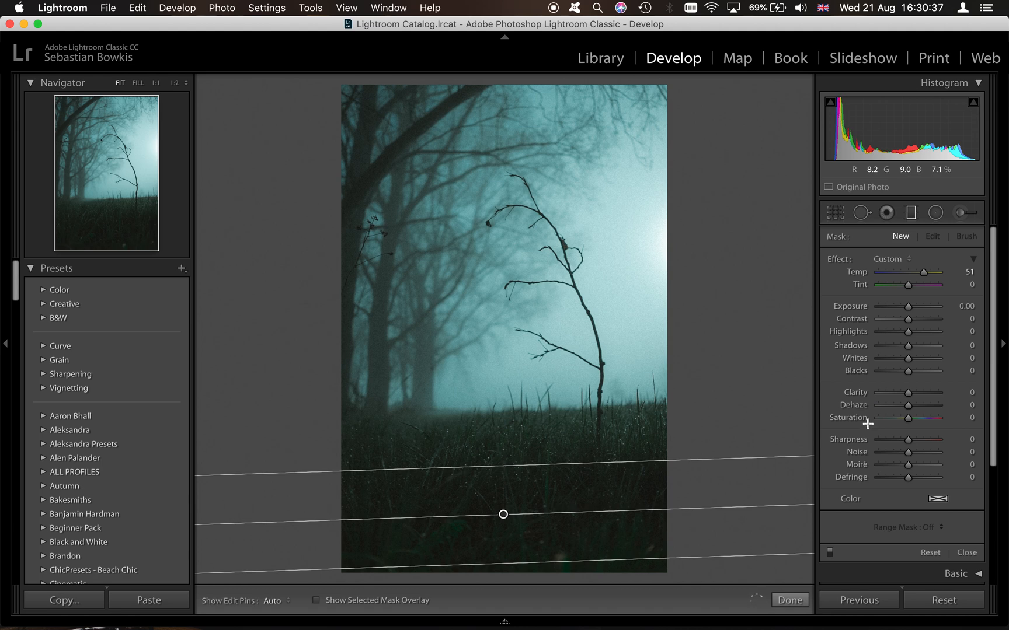
pyautogui.doubleClick(843, 266)
pyautogui.moveTo(908, 307); pyautogui.dragTo(897, 311)
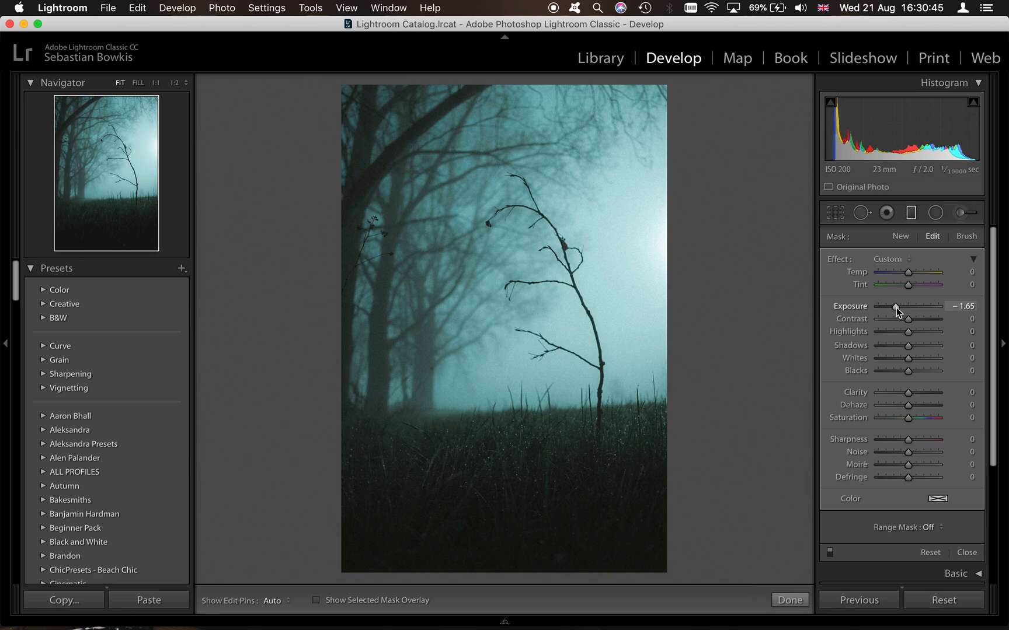
pyautogui.press('super+Tab')
pyautogui.press('super+Tab')
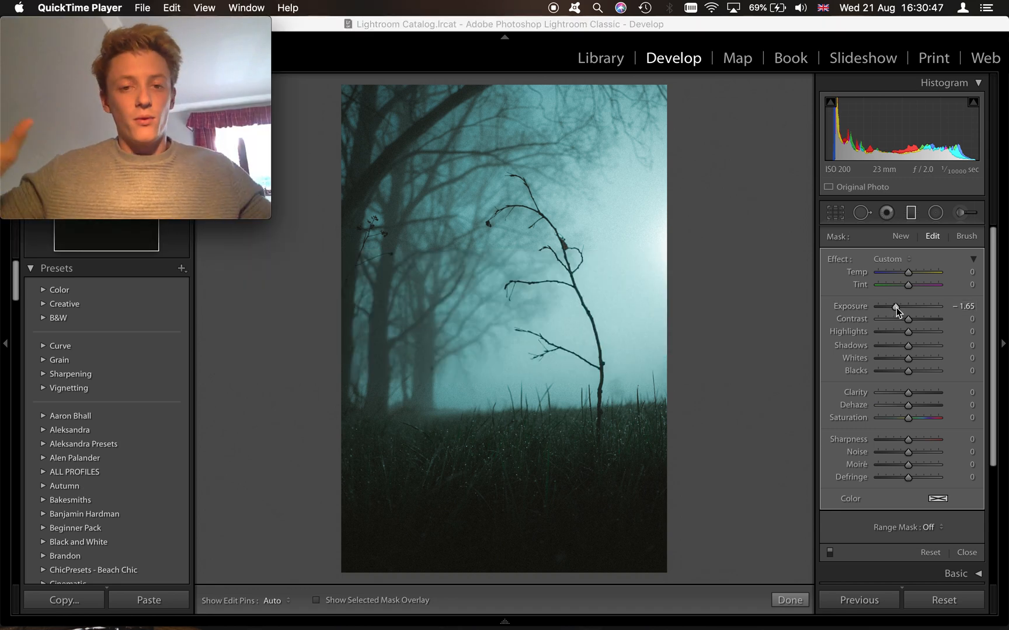